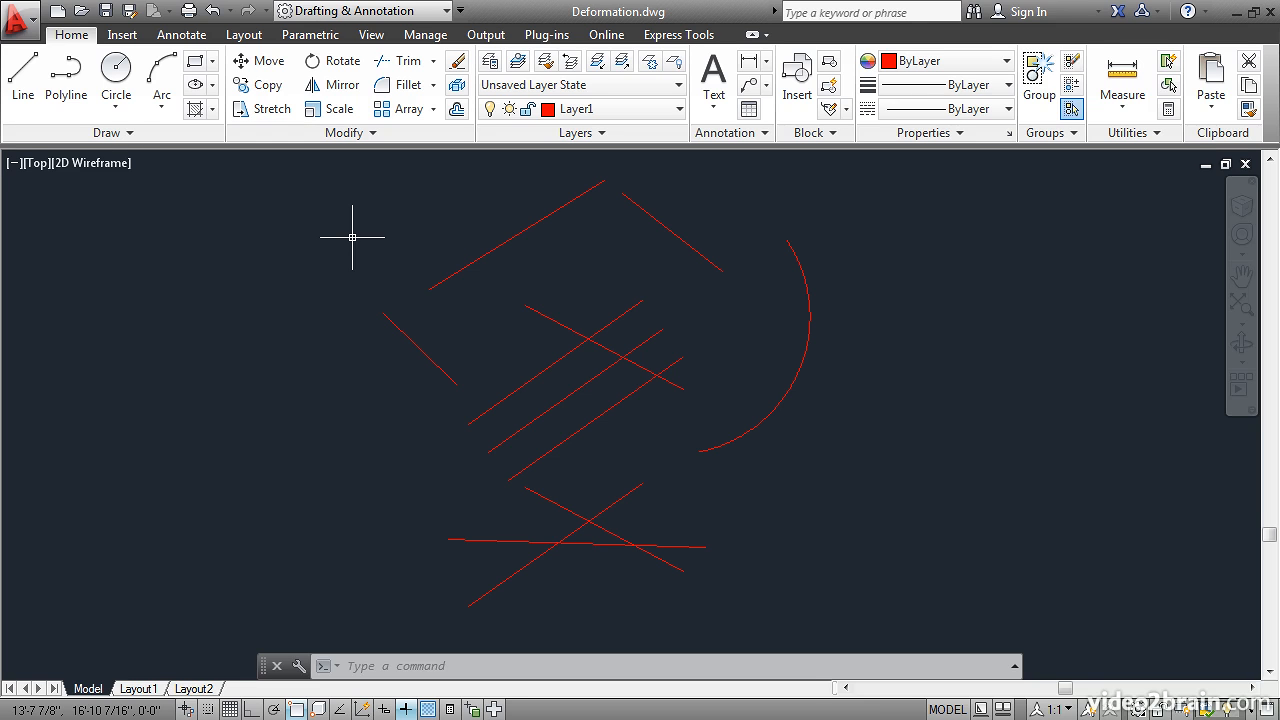
Step: Trim both ends of the crossing line outside the upper two parallel lines, using those two lines as cutting edges
left_click(406, 62)
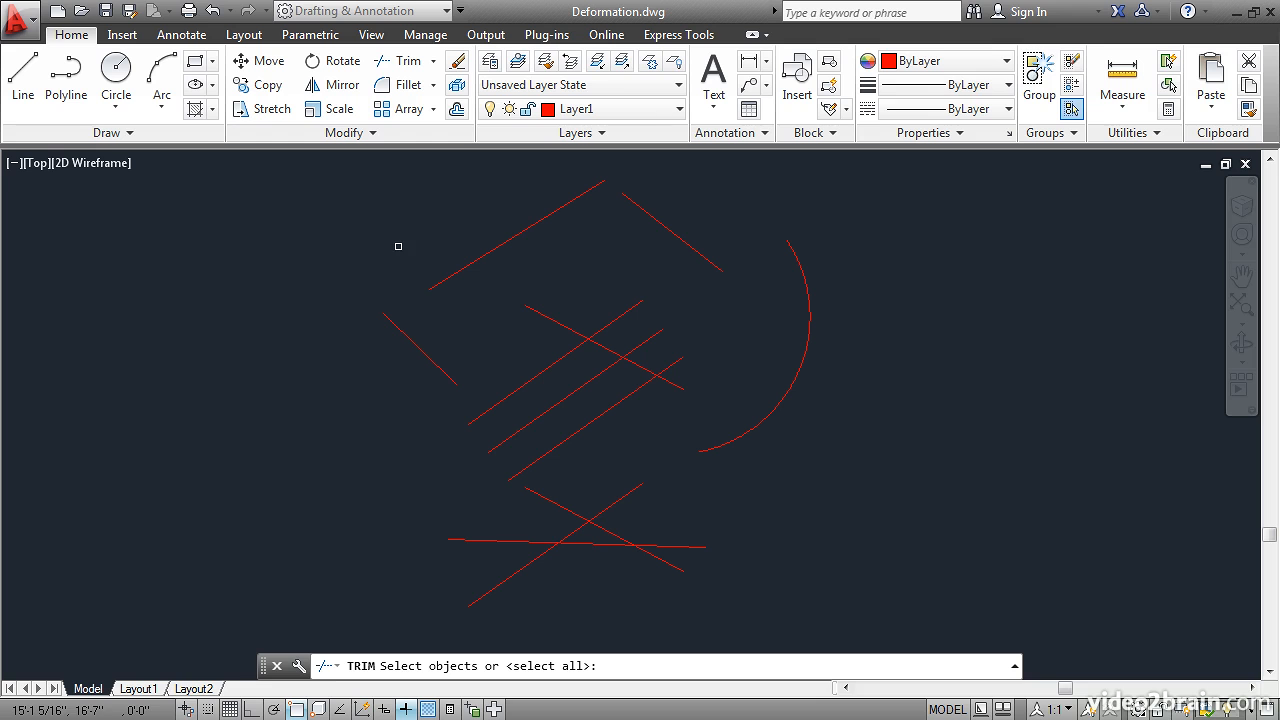
left_click(605, 326)
left_click(651, 337)
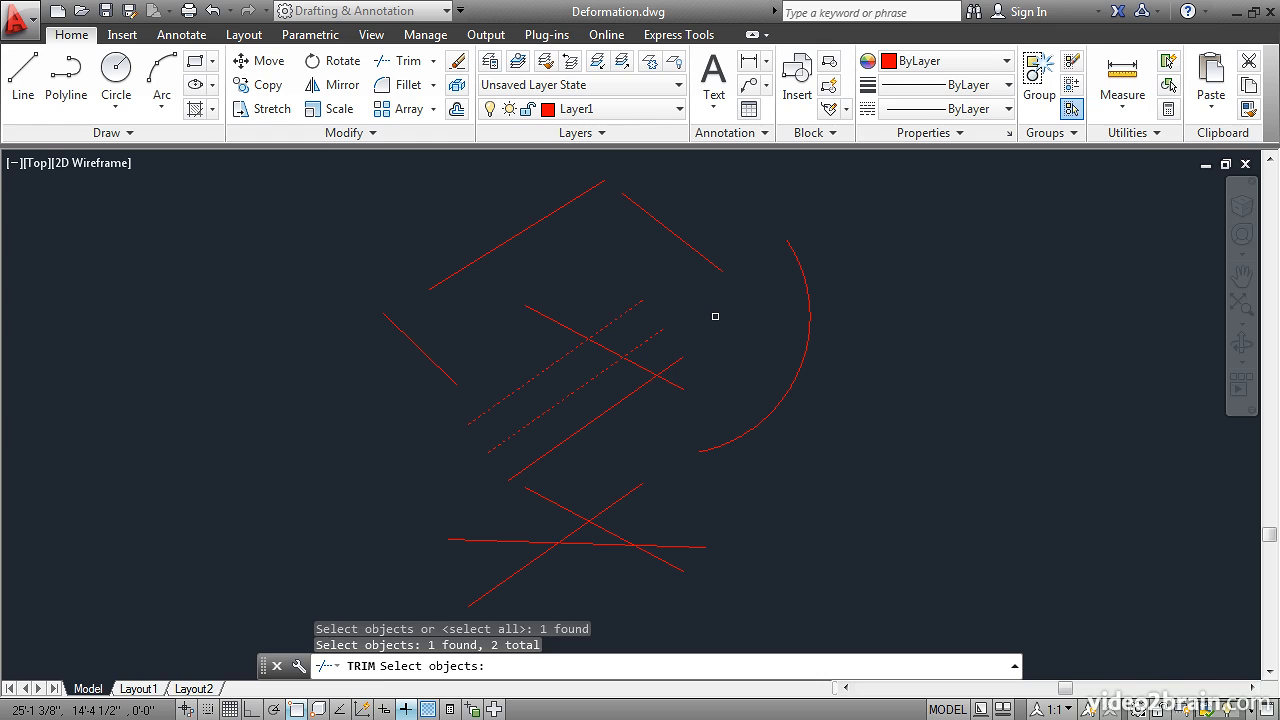
key("Return")
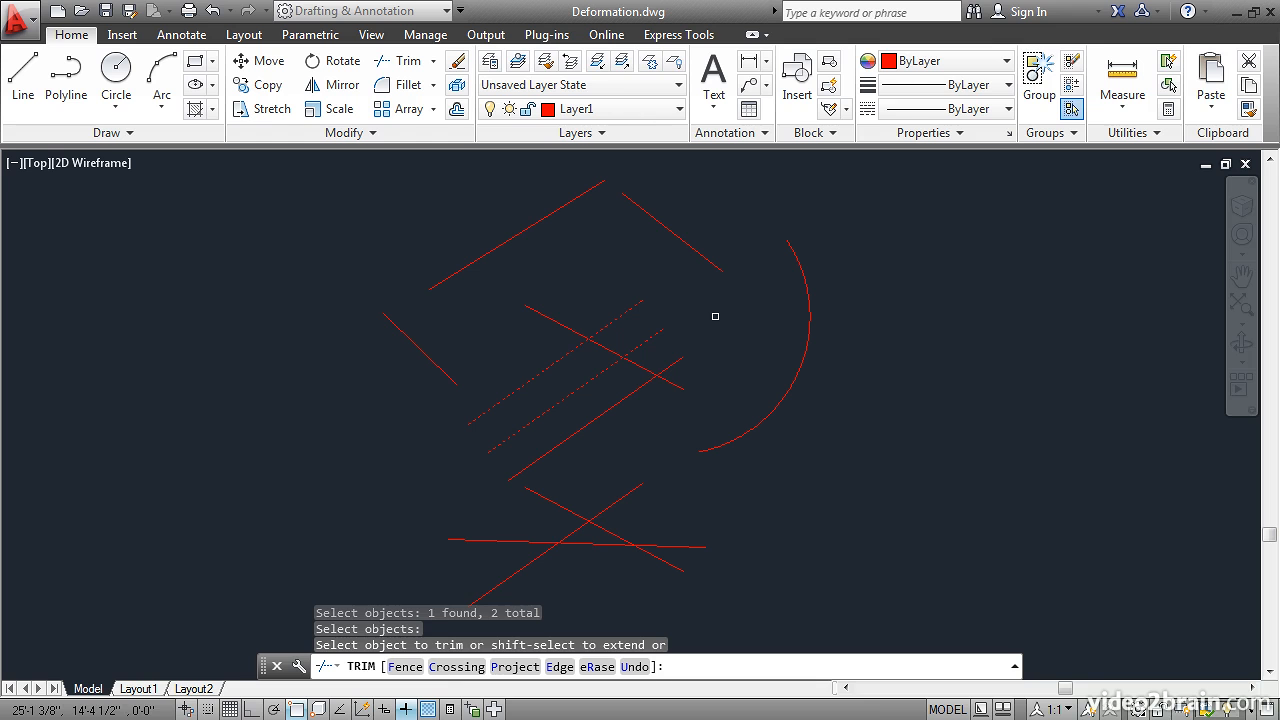
left_click(567, 330)
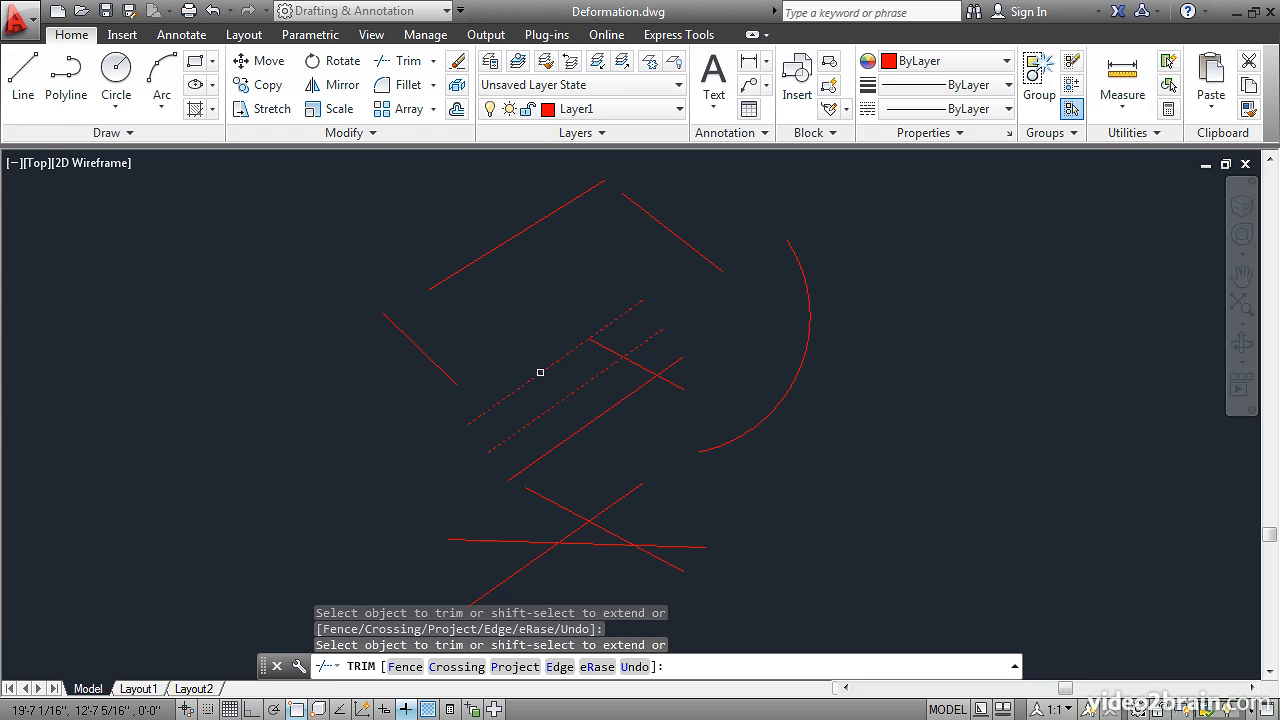
left_click(639, 366)
key("Return")
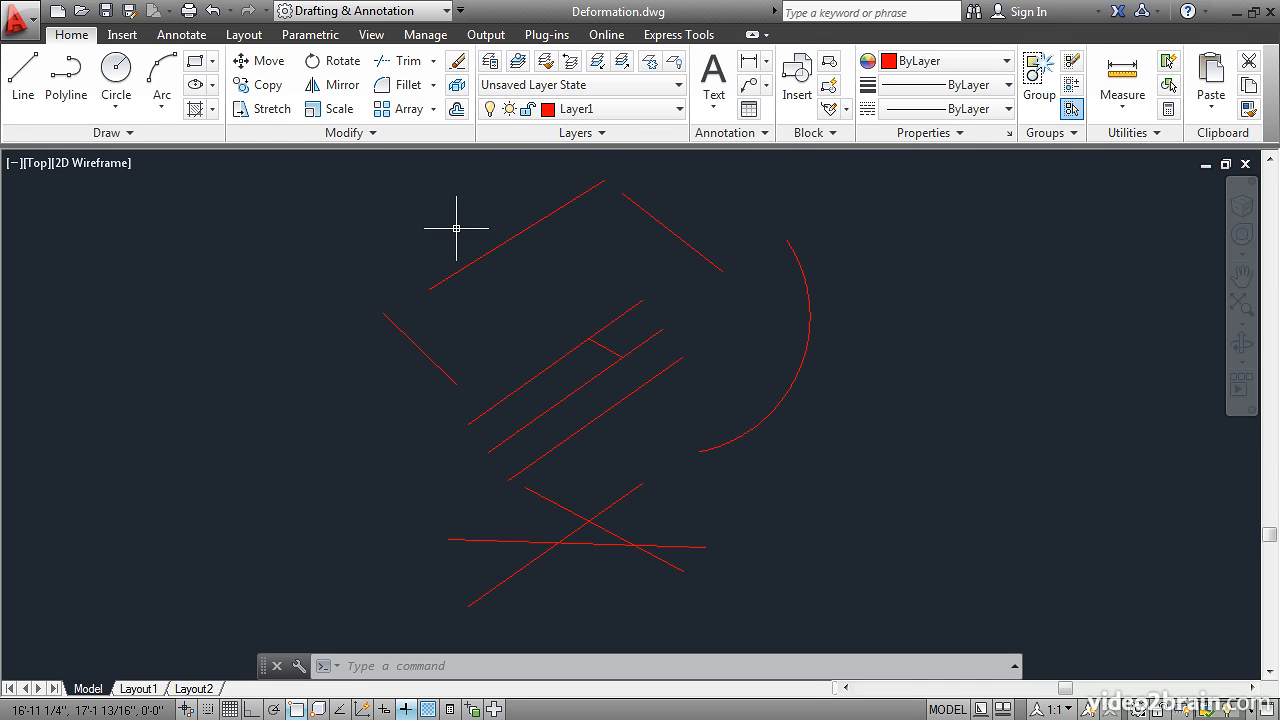
Step: Using all objects as cutting edges, trim one end off each of the upper two parallel lines and segments off the lower crossing lines
left_click(405, 63)
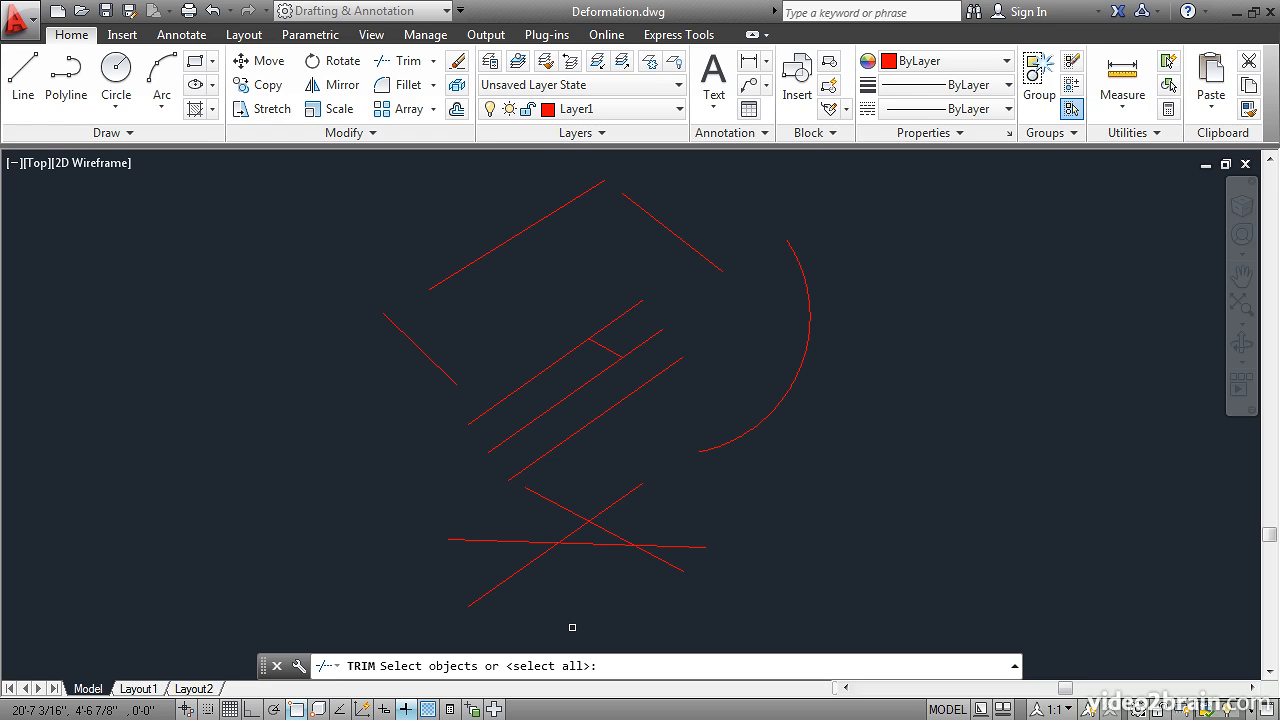
key("Return")
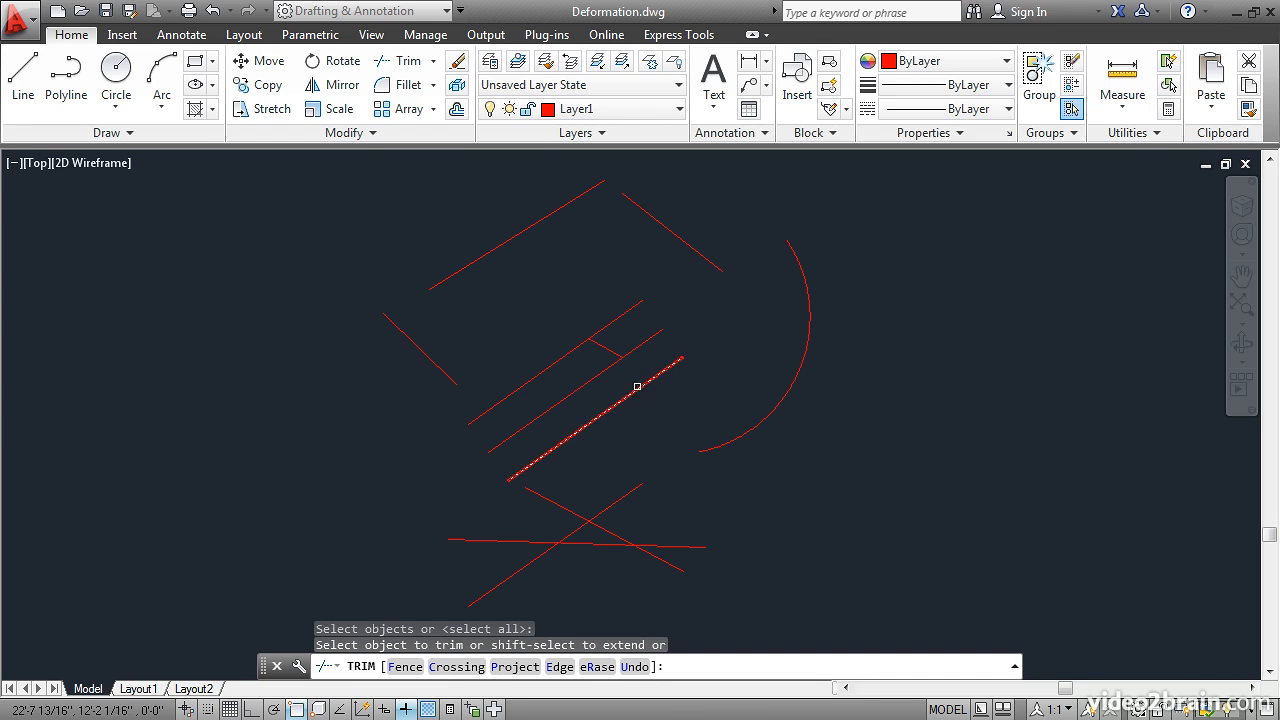
left_click(643, 346)
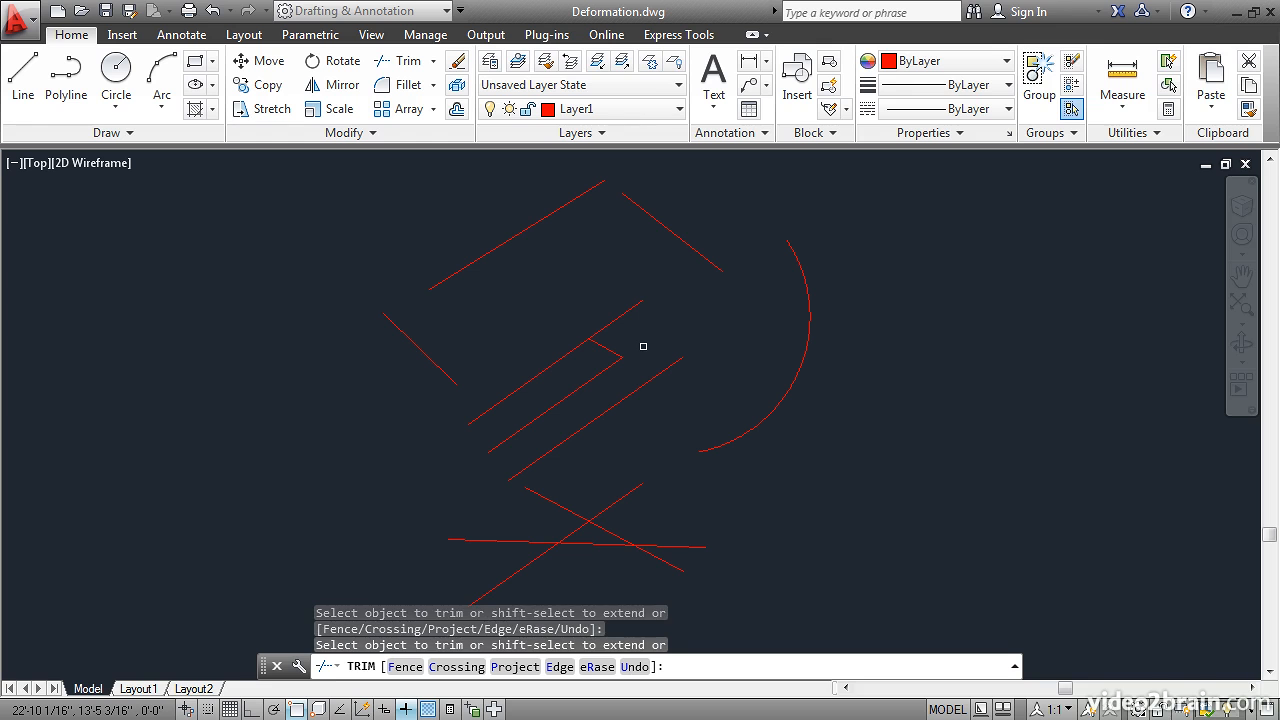
left_click(563, 357)
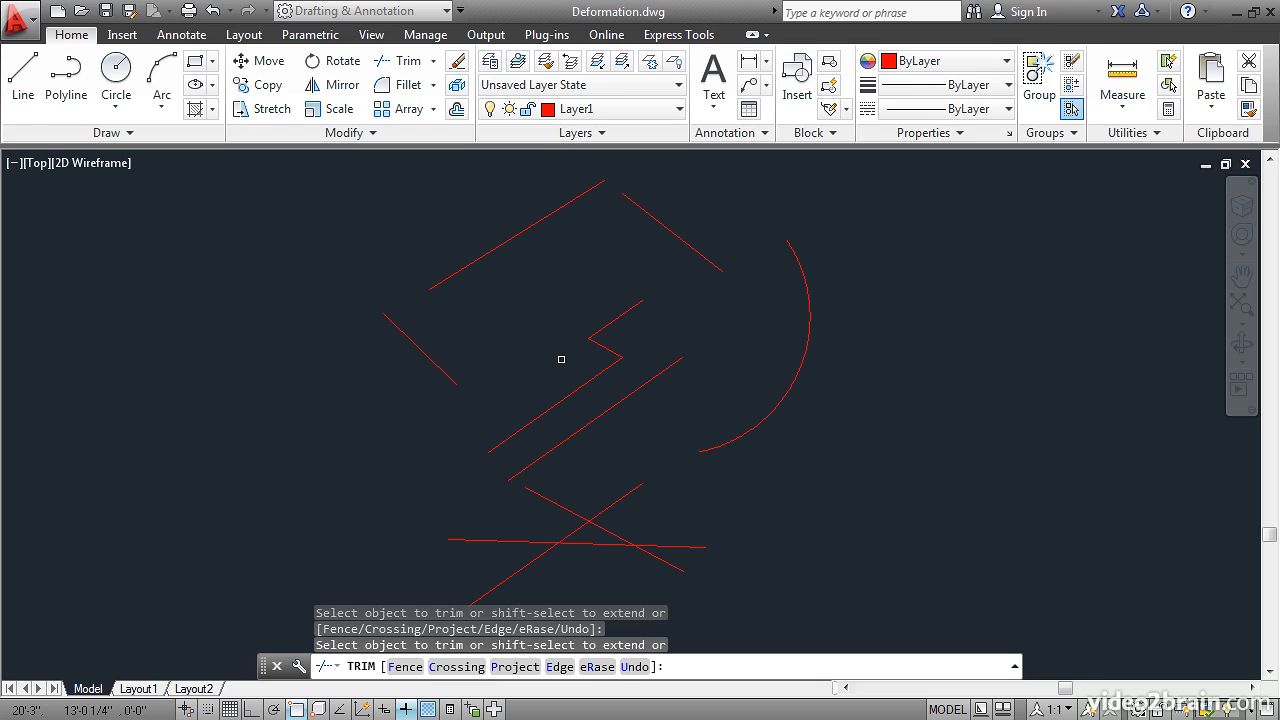
left_click(616, 503)
key("Return")
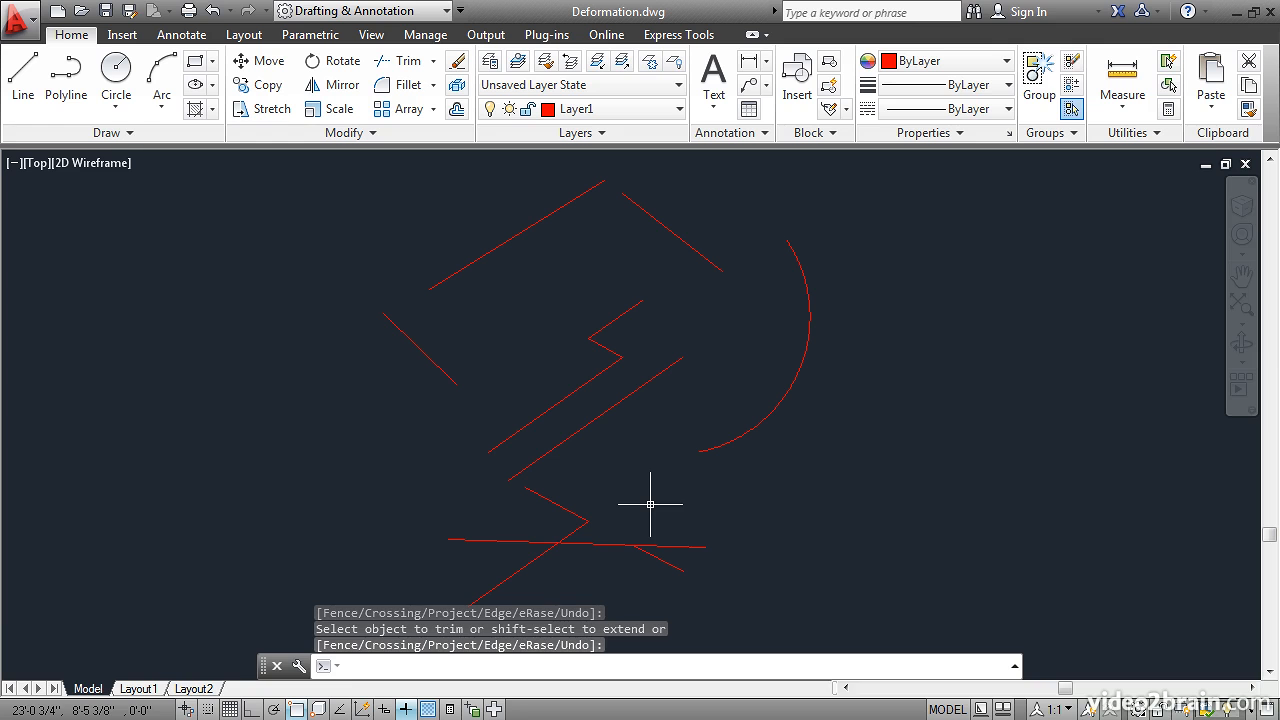
Step: Using all objects as boundaries, extend the two lines on the left and both ends of the short upper diagonal to their nearest edges
left_click(432, 64)
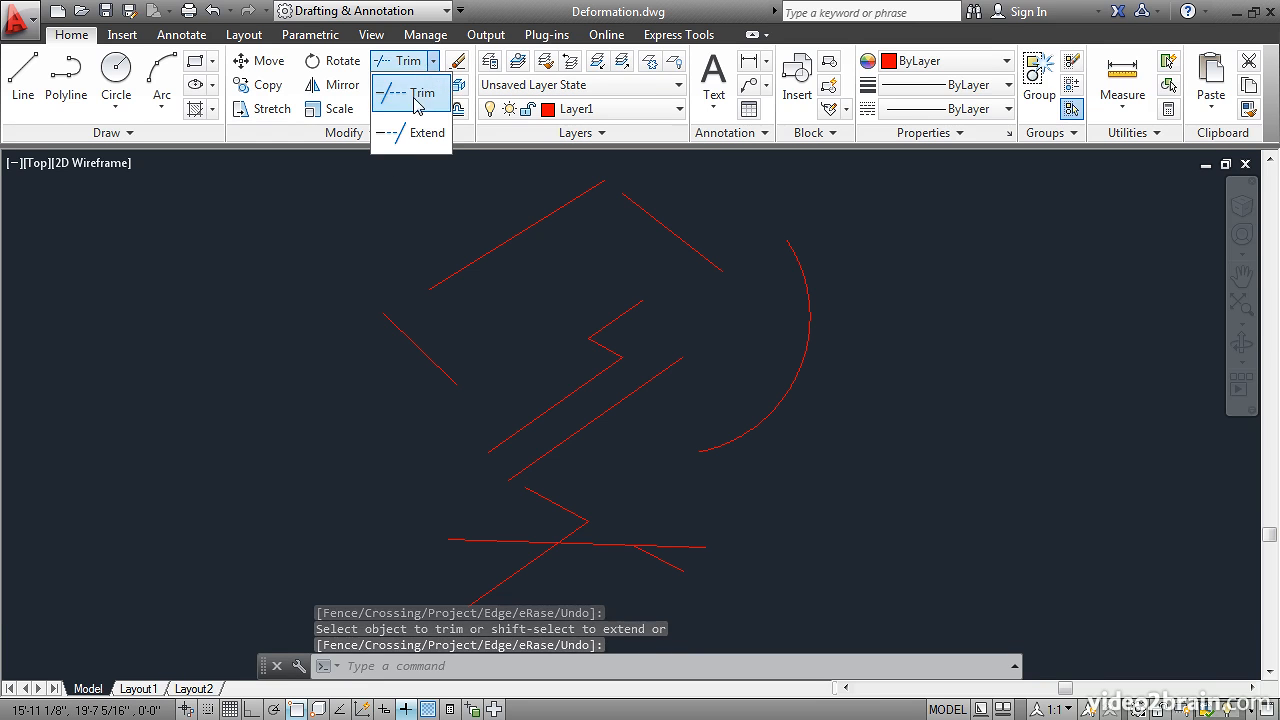
left_click(412, 136)
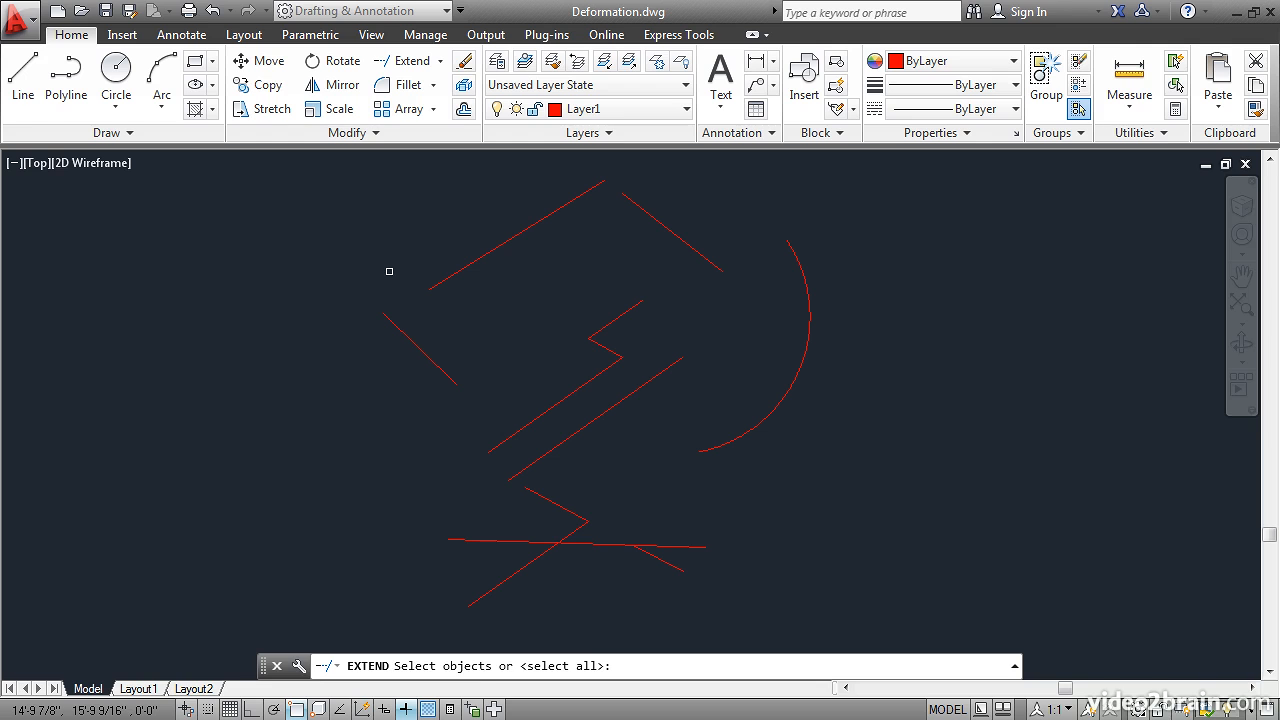
key("Return")
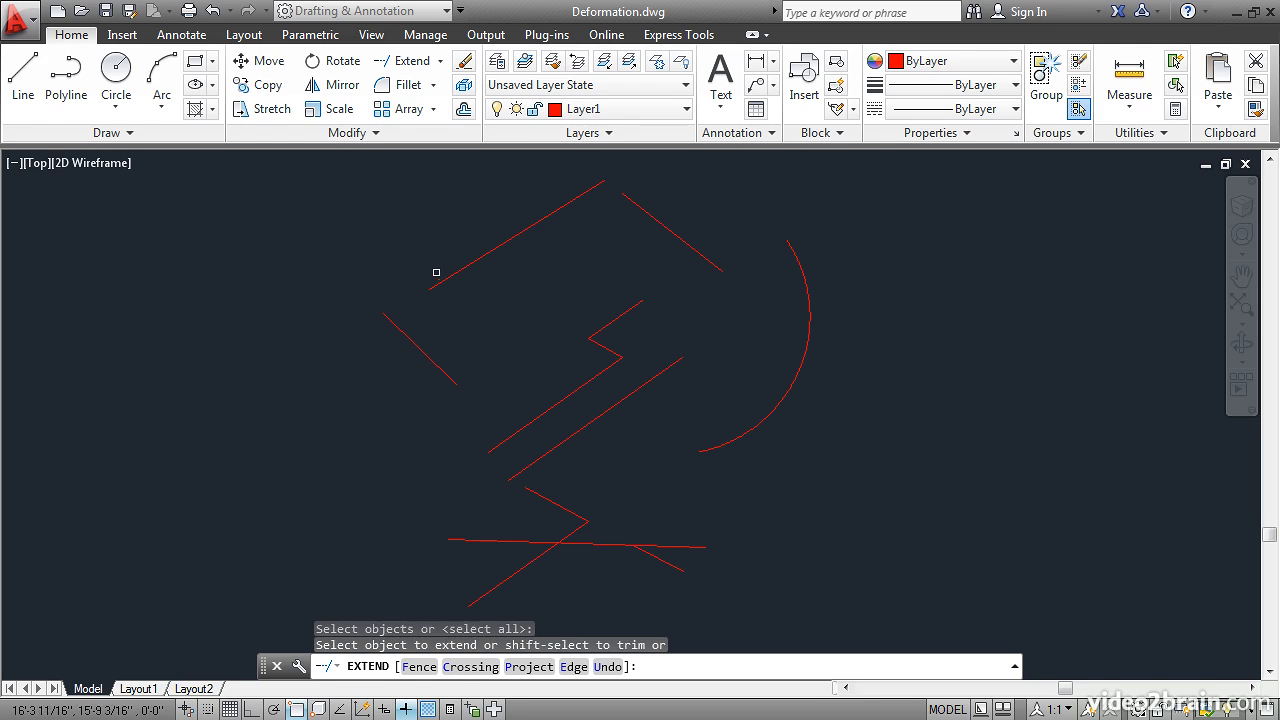
left_click(438, 284)
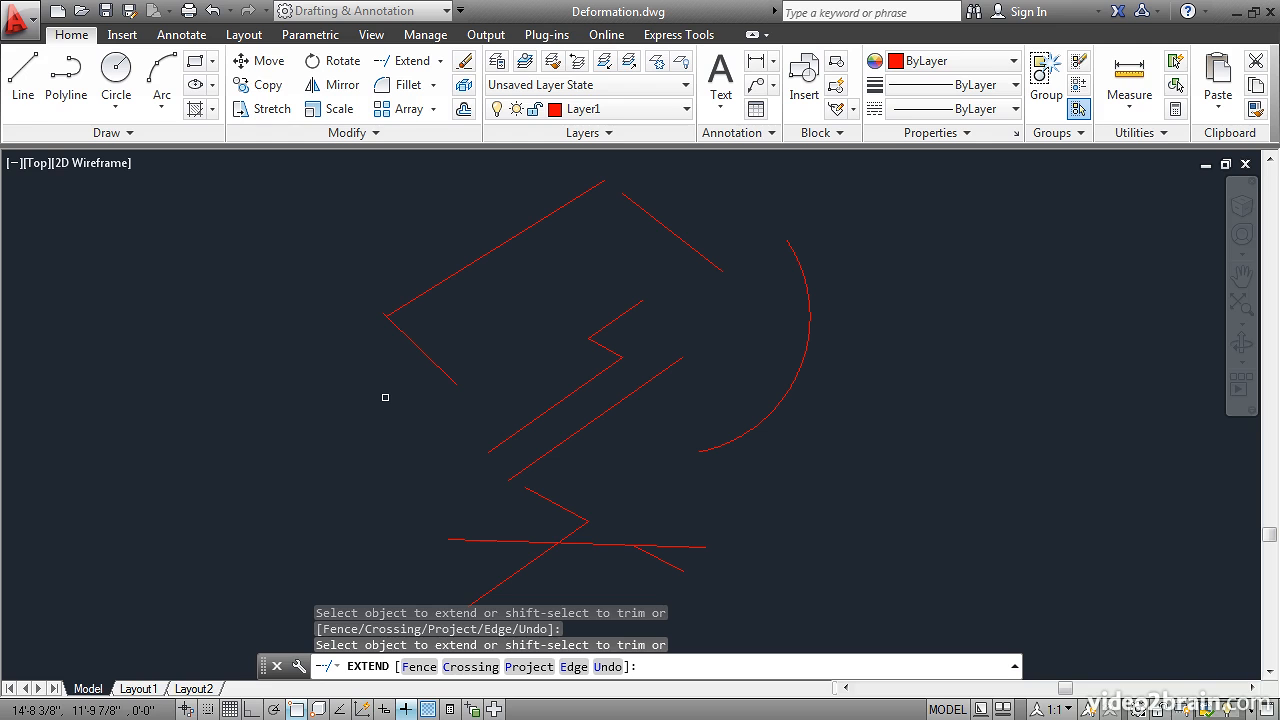
left_click(634, 306)
left_click(601, 330)
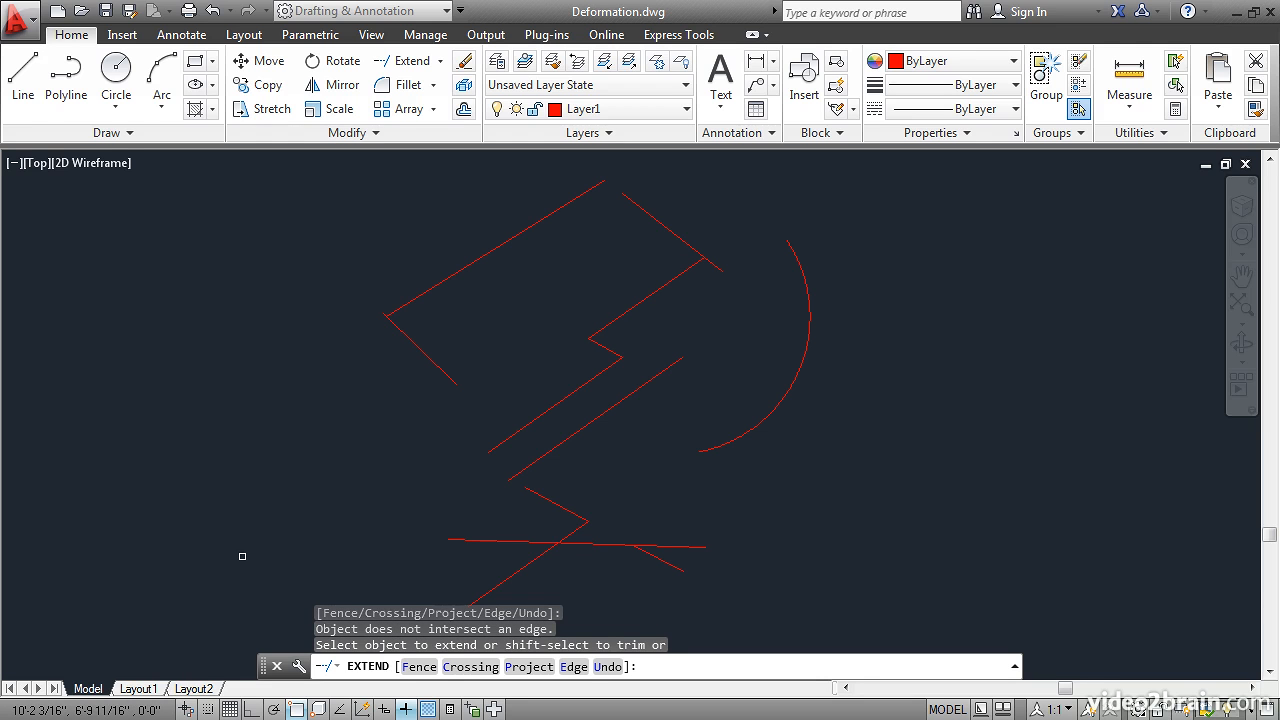
left_click(444, 373)
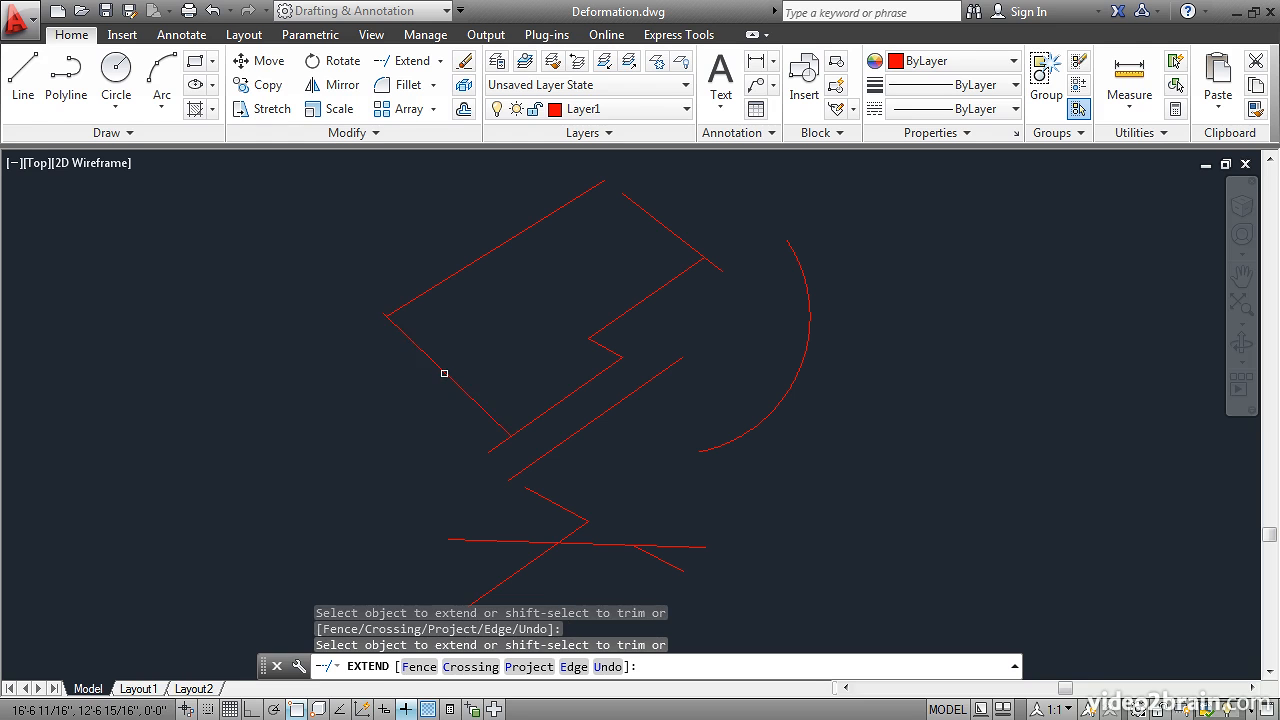
left_click(604, 328)
Step: Extend both ends of the arc to the nearest diagonals and trim the diagonal segments across its opening
left_click(725, 443)
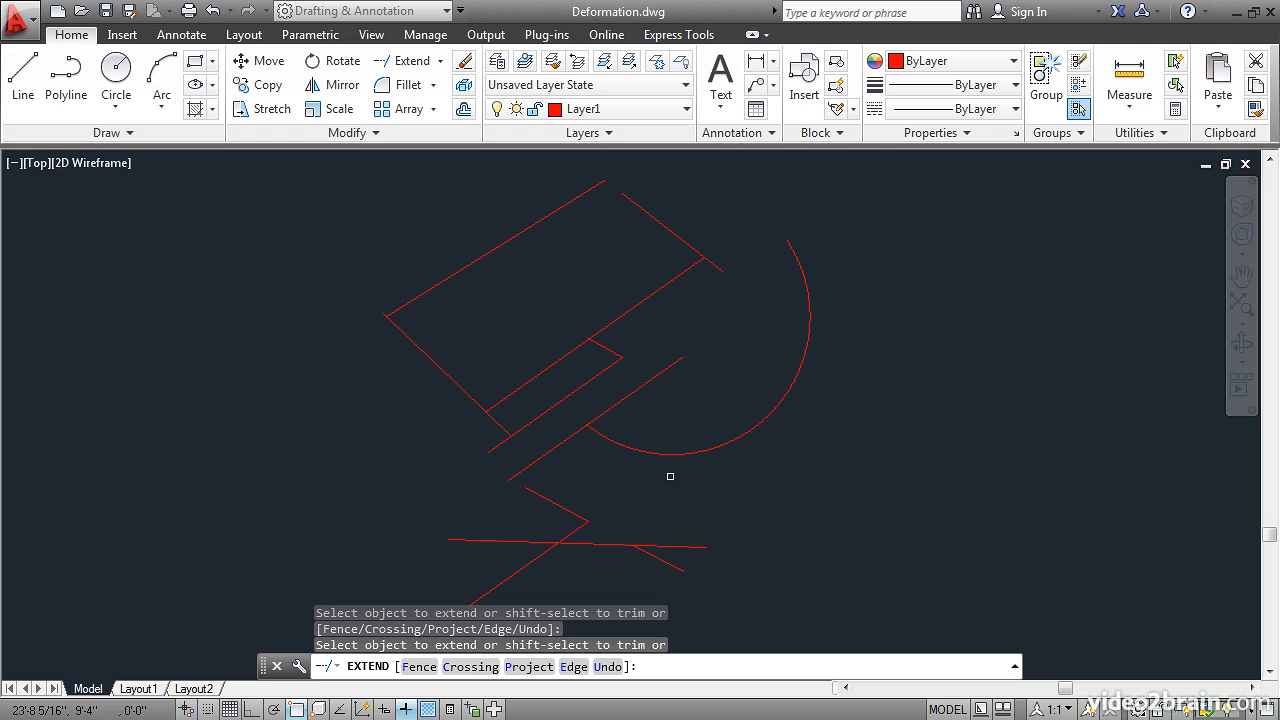
left_click(797, 265)
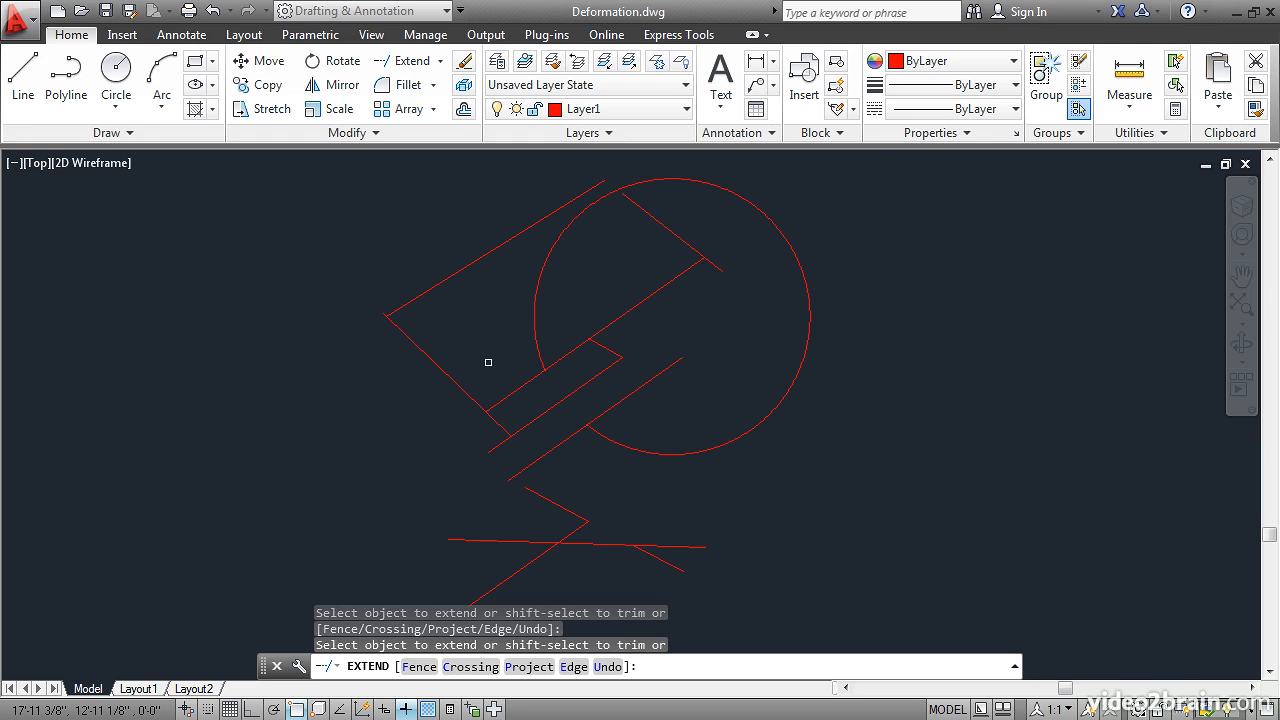
left_click(615, 406, "shift")
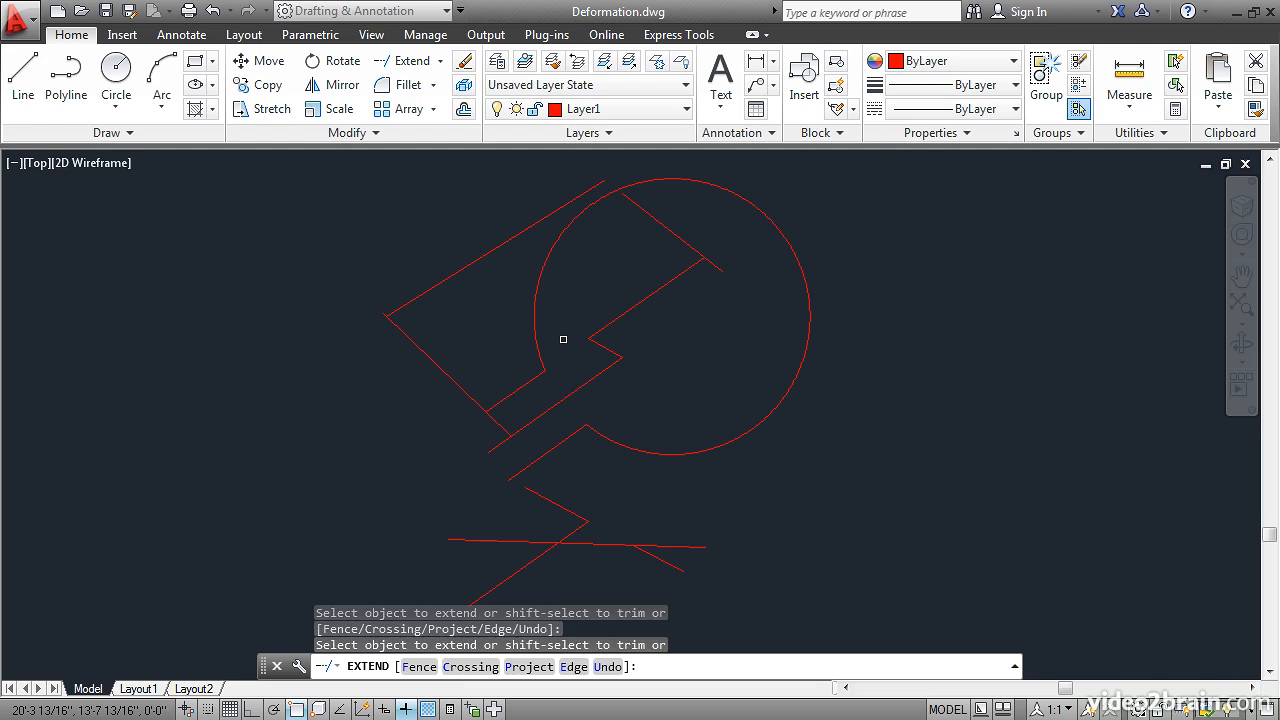
key("Return")
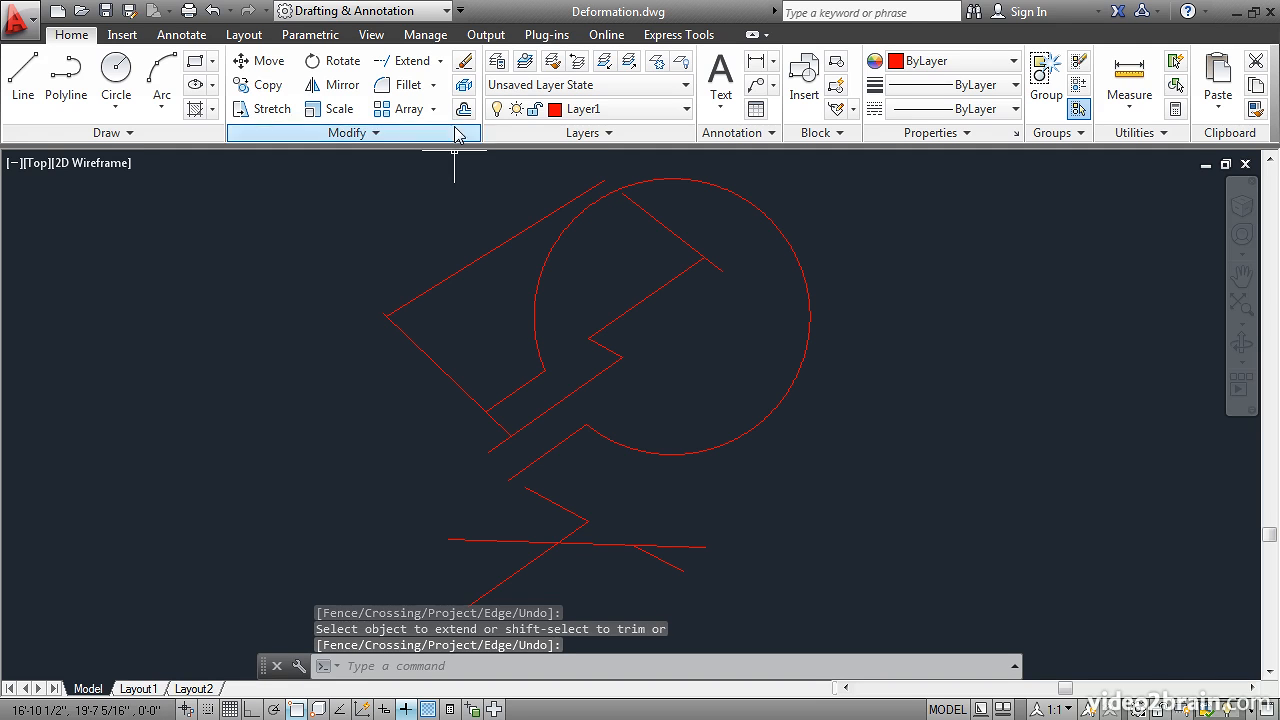
Step: Trim the middle diagonal's overhang past the left line and extend the short connecting line to the arc
left_click(440, 61)
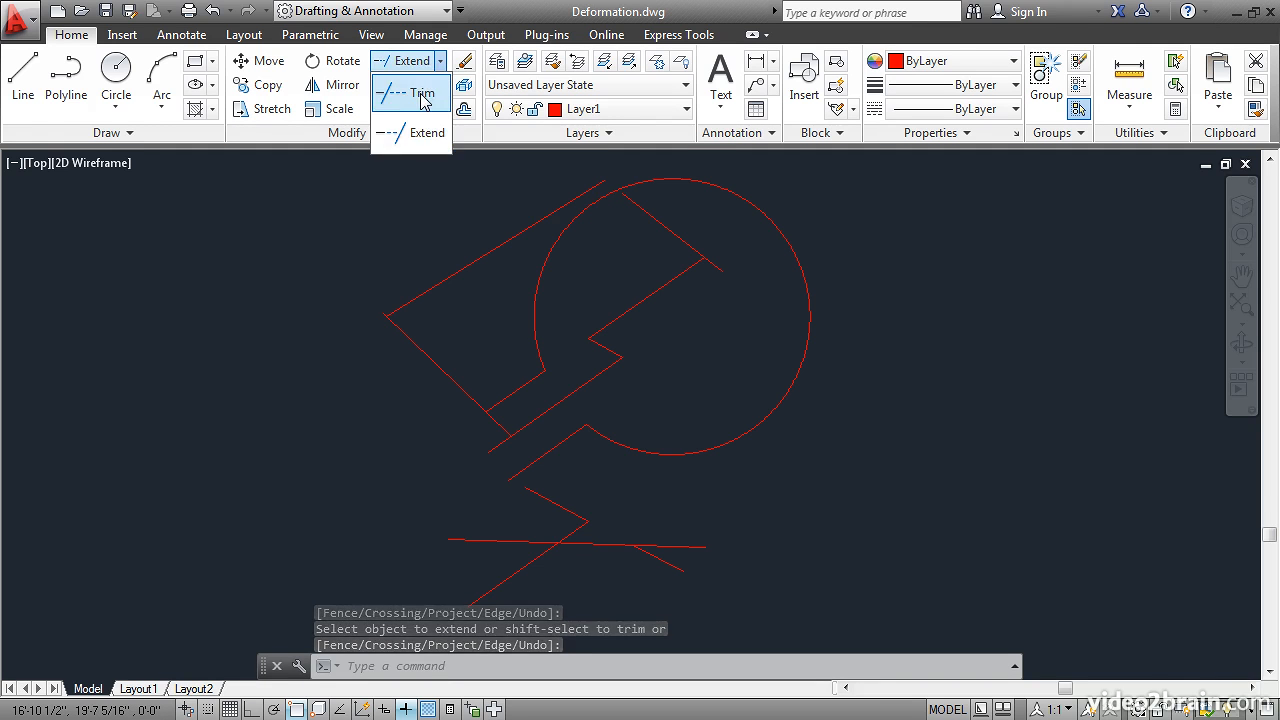
left_click(422, 95)
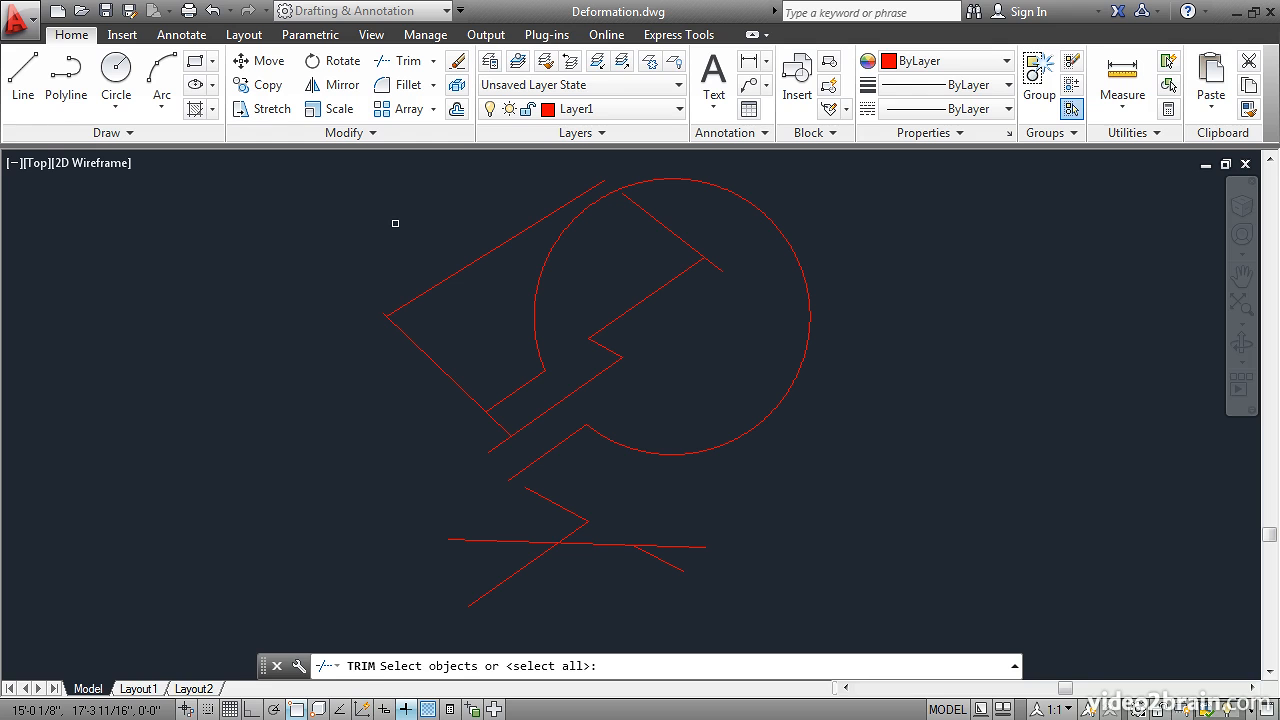
key("Return")
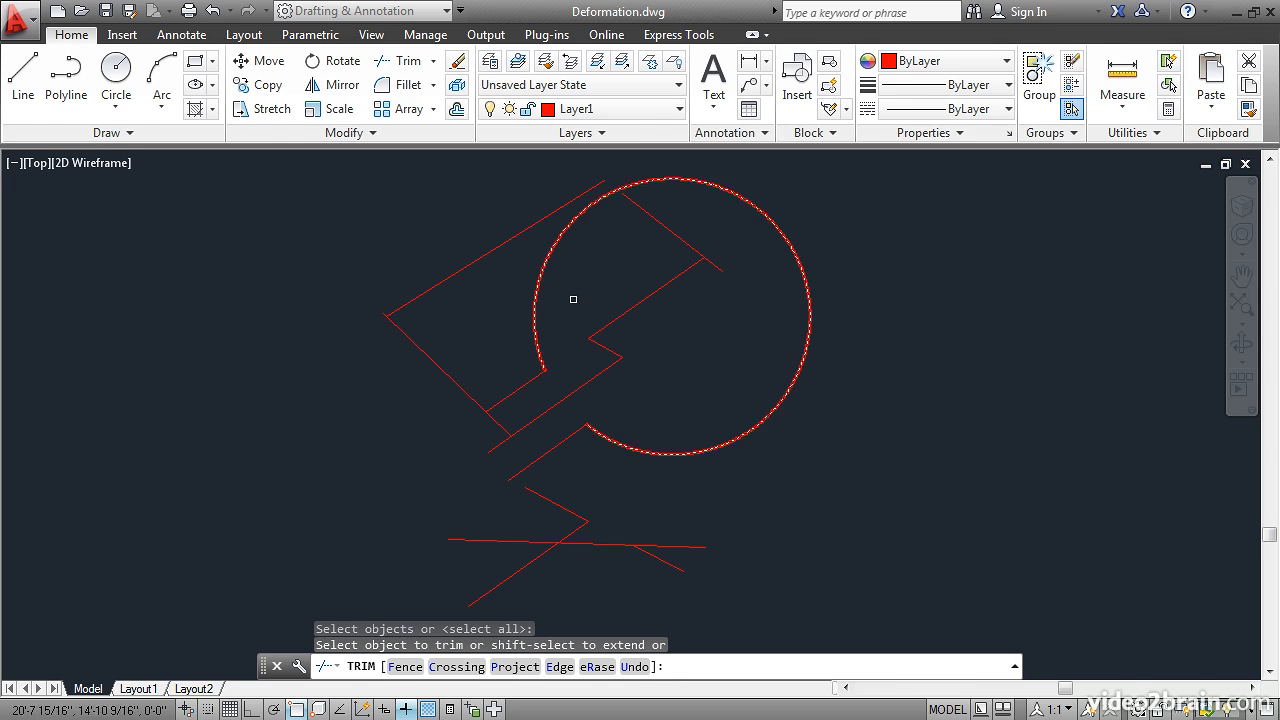
left_click(495, 446)
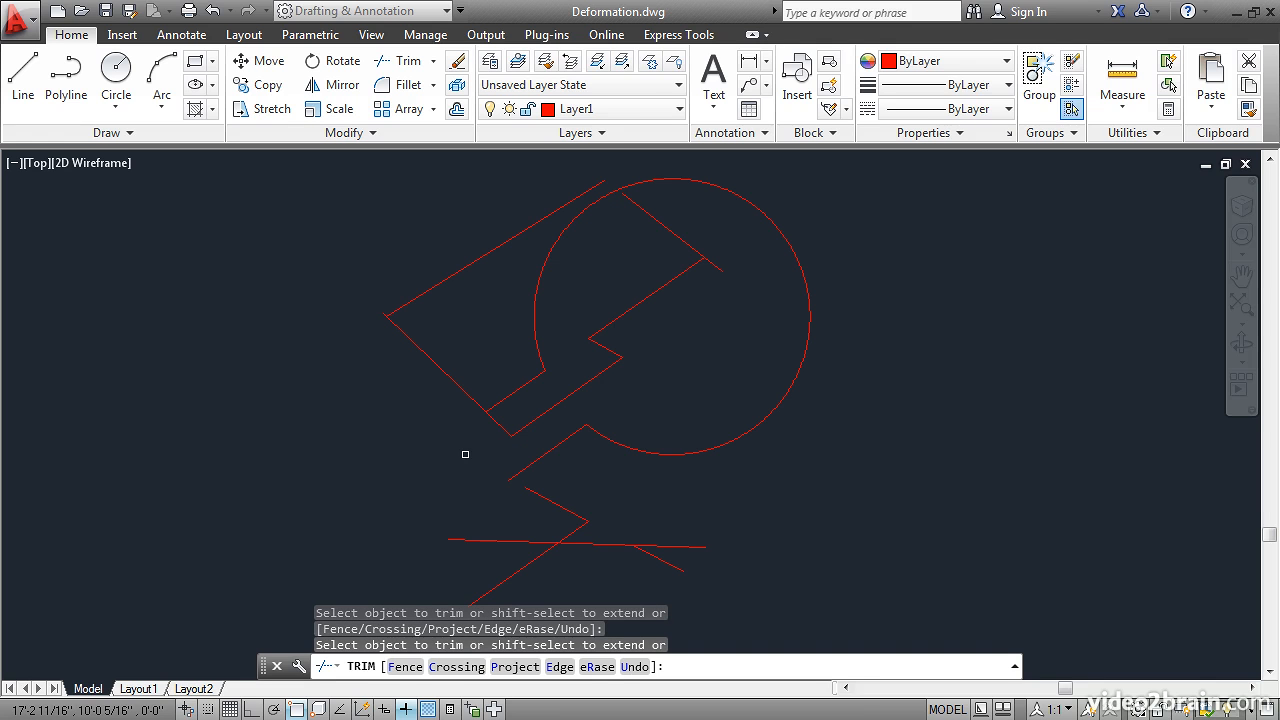
left_click(611, 351, "shift")
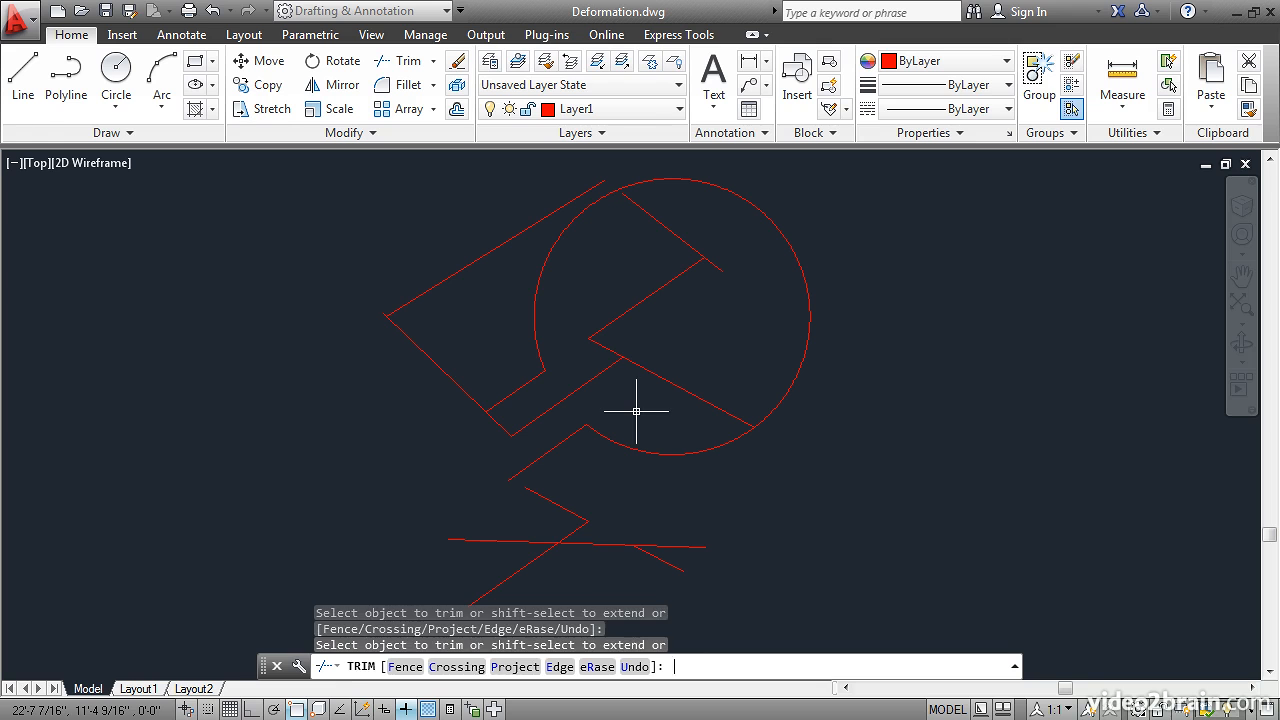
key("Return")
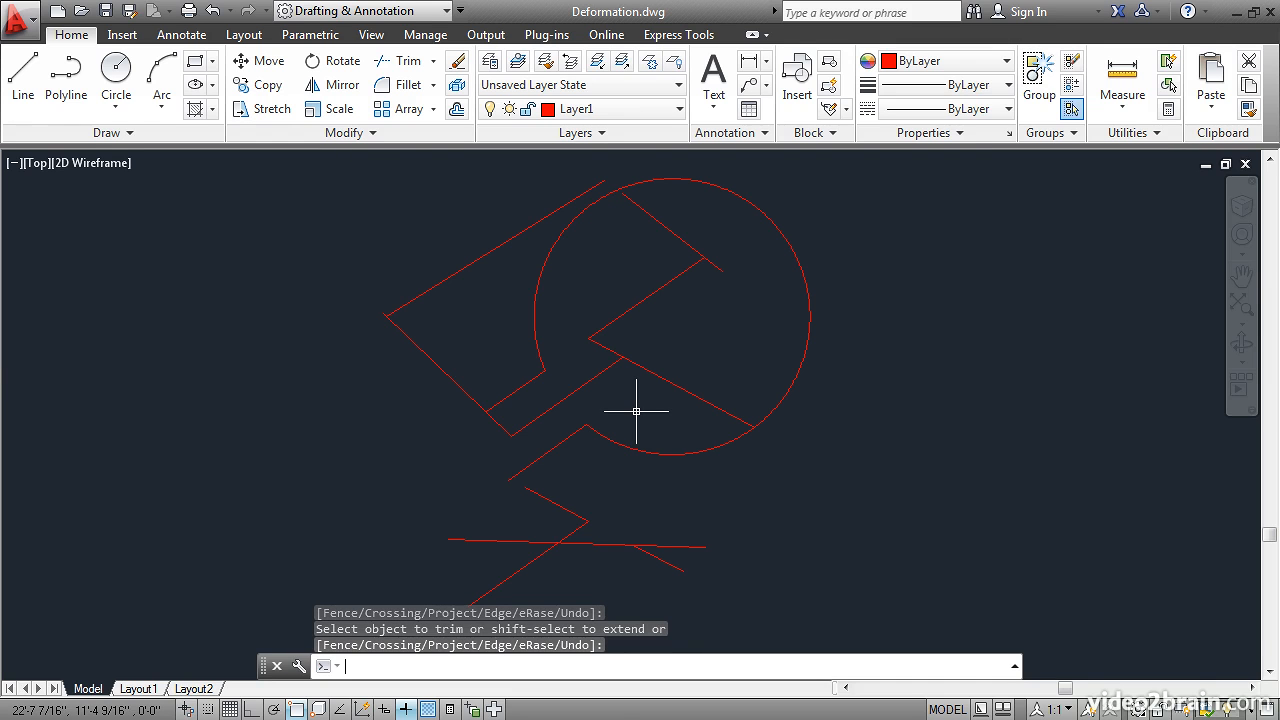
Step: Fillet the lowest parallel diagonal and the short line just below it with a radius of about 1'-3 9/16" picked by two points
left_click(407, 88)
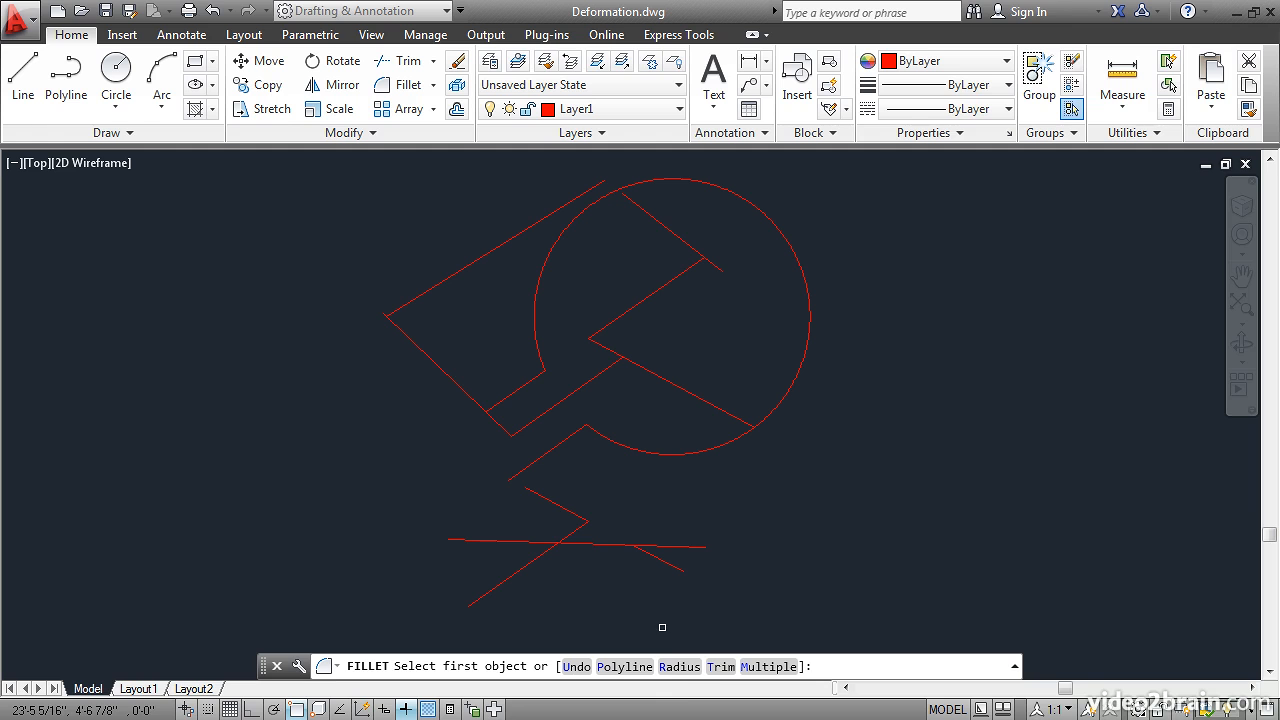
left_click(679, 667)
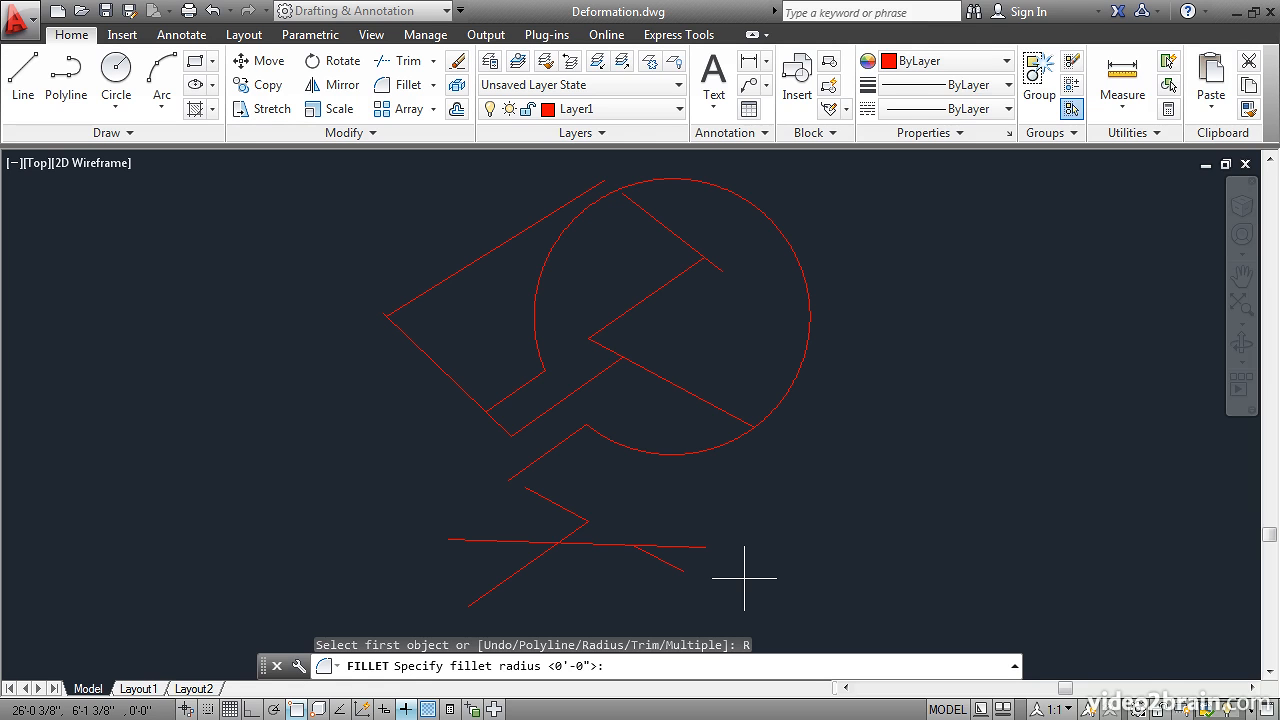
left_click(772, 492)
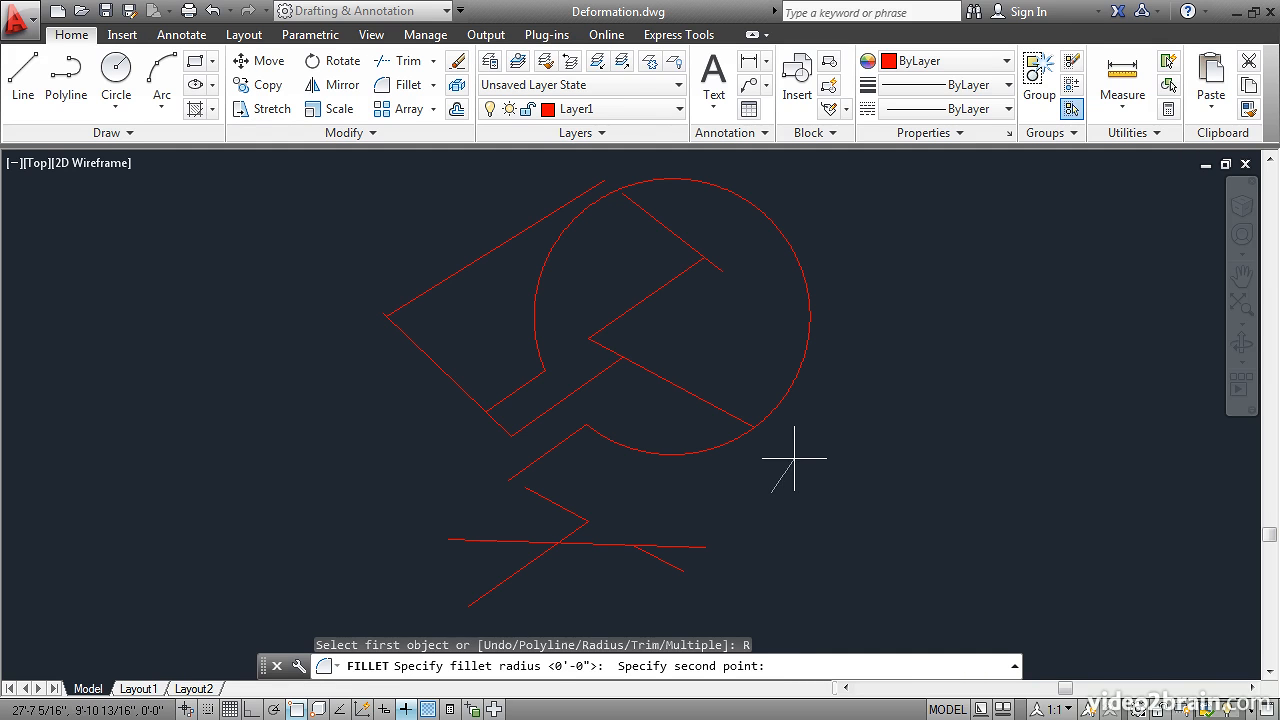
left_click(794, 459)
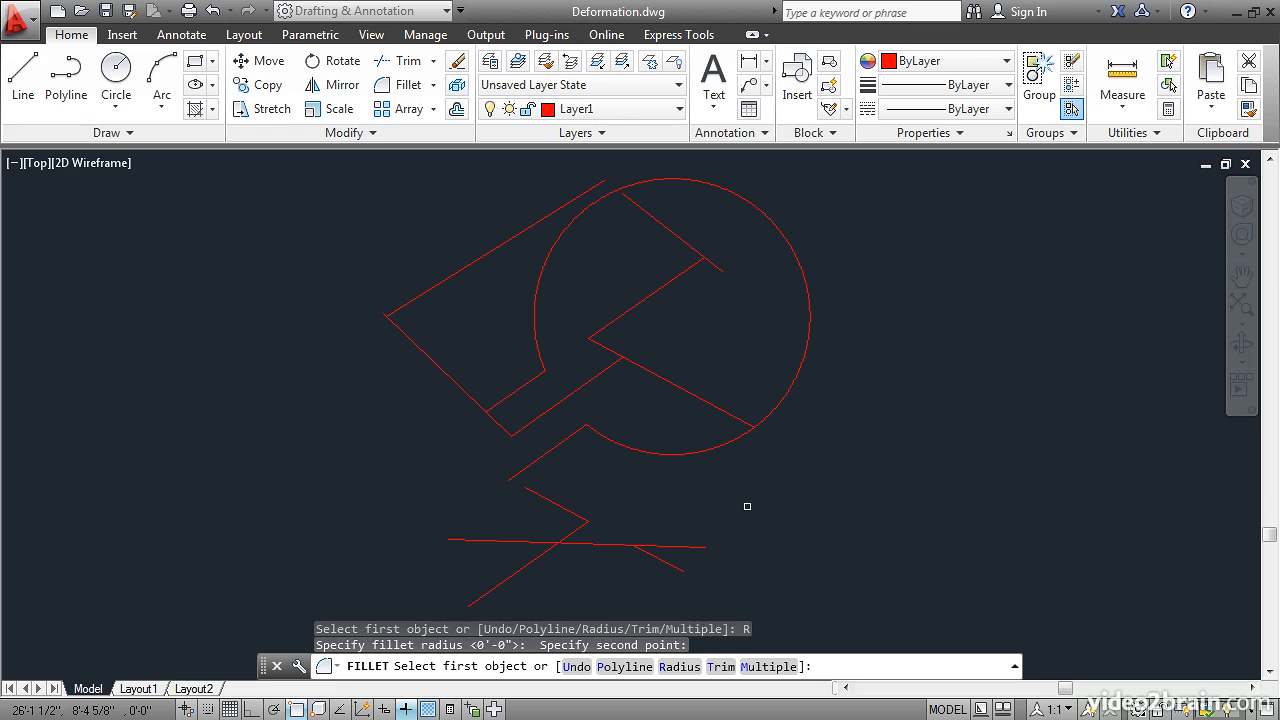
left_click(531, 490)
left_click(546, 456)
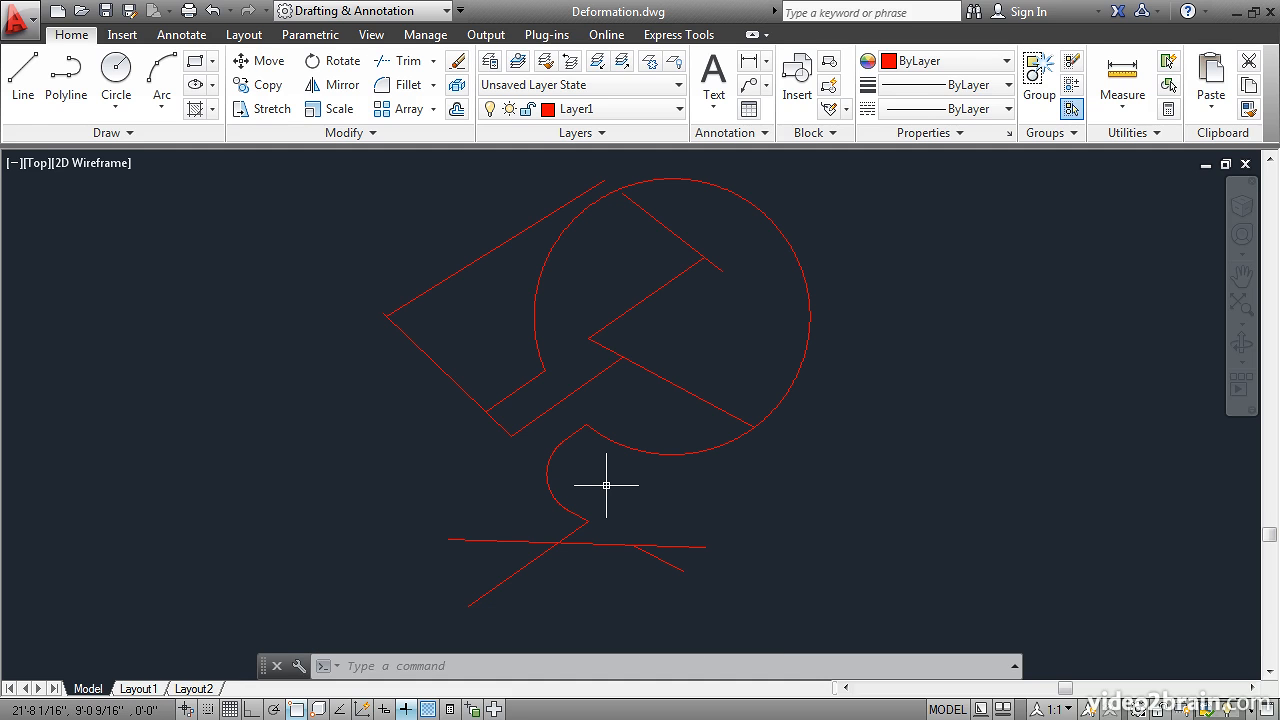
Step: Fillet the upper-right line and the line crossing the arc's interior with the current radius
key("Return")
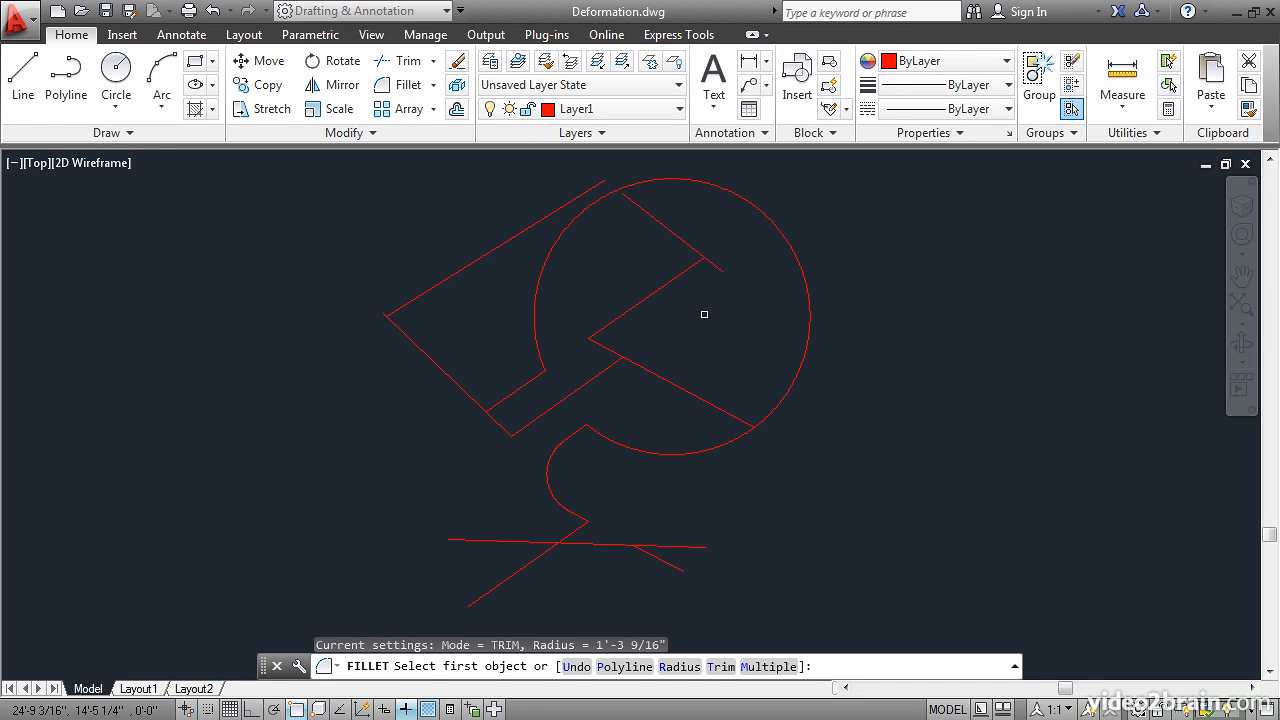
left_click(716, 266)
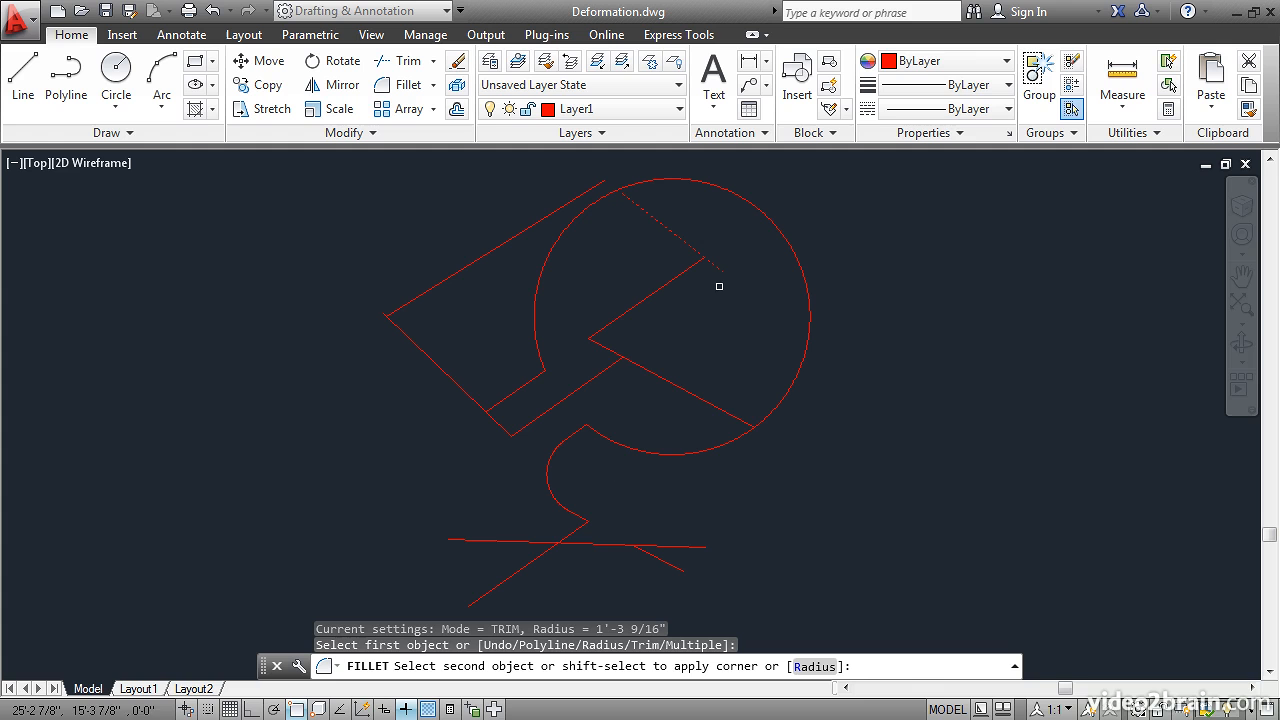
left_click(721, 410)
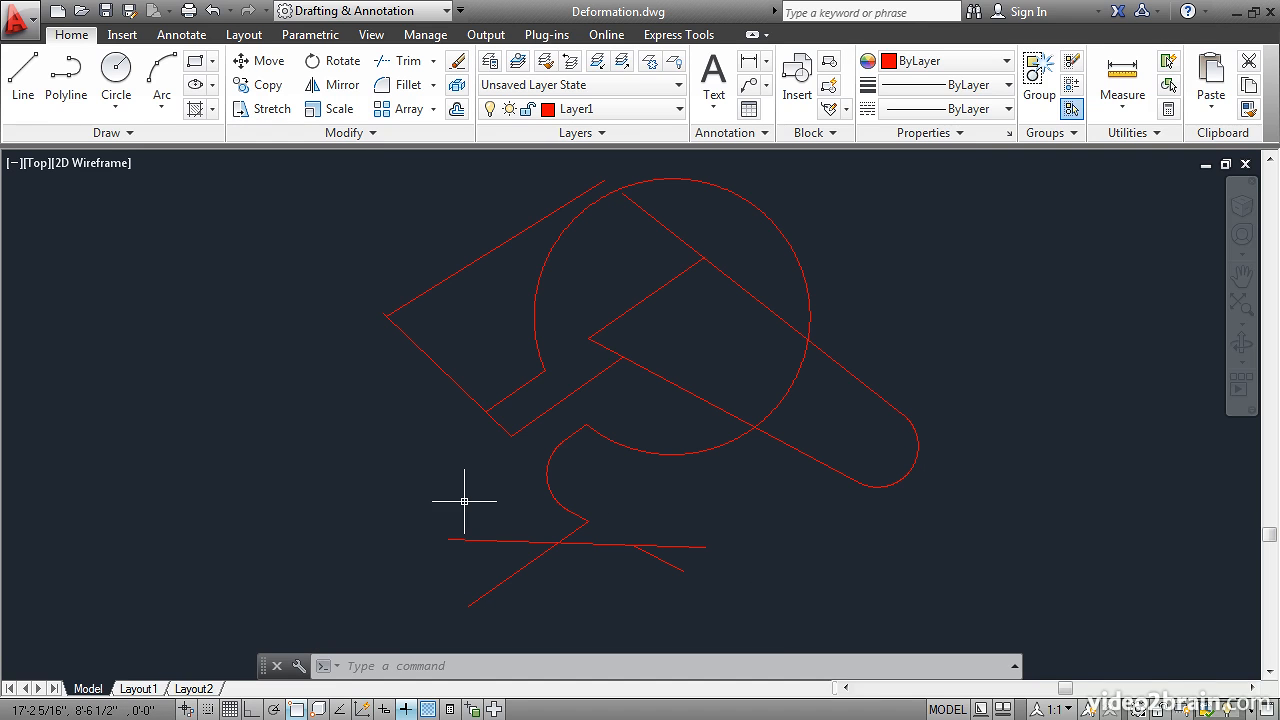
Step: Fillet the two short parallel lines at the arc's lower-left opening with the current radius, rounding their outer ends
type("f")
key("Return")
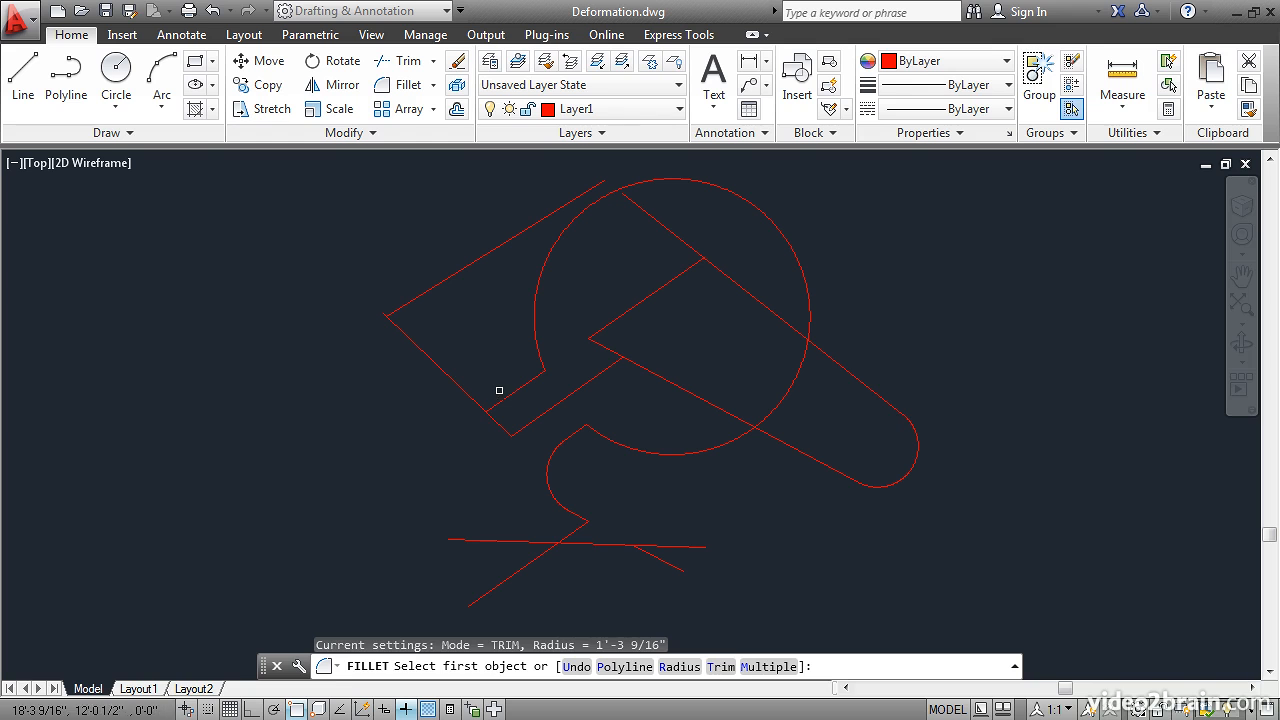
left_click(500, 400)
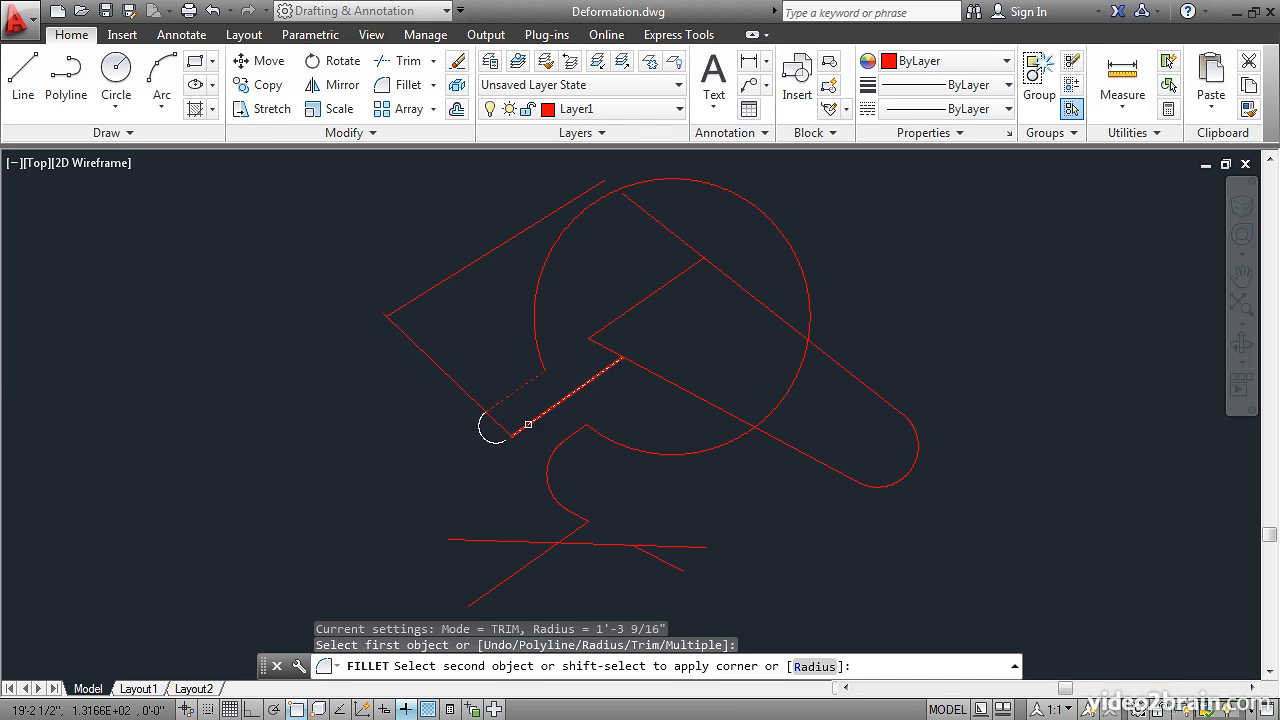
left_click(528, 424)
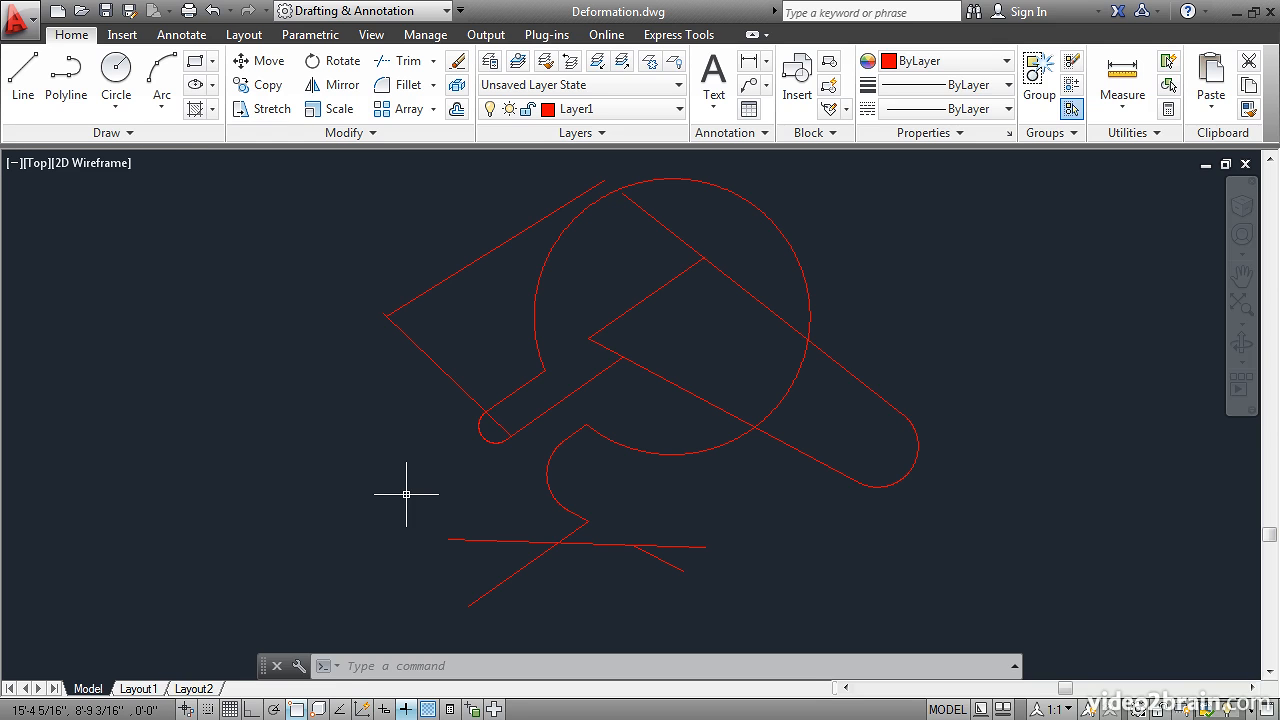
Step: Set the fillet radius to 0 and join the left diagonal and the upper-left line in a sharp corner
left_click(405, 90)
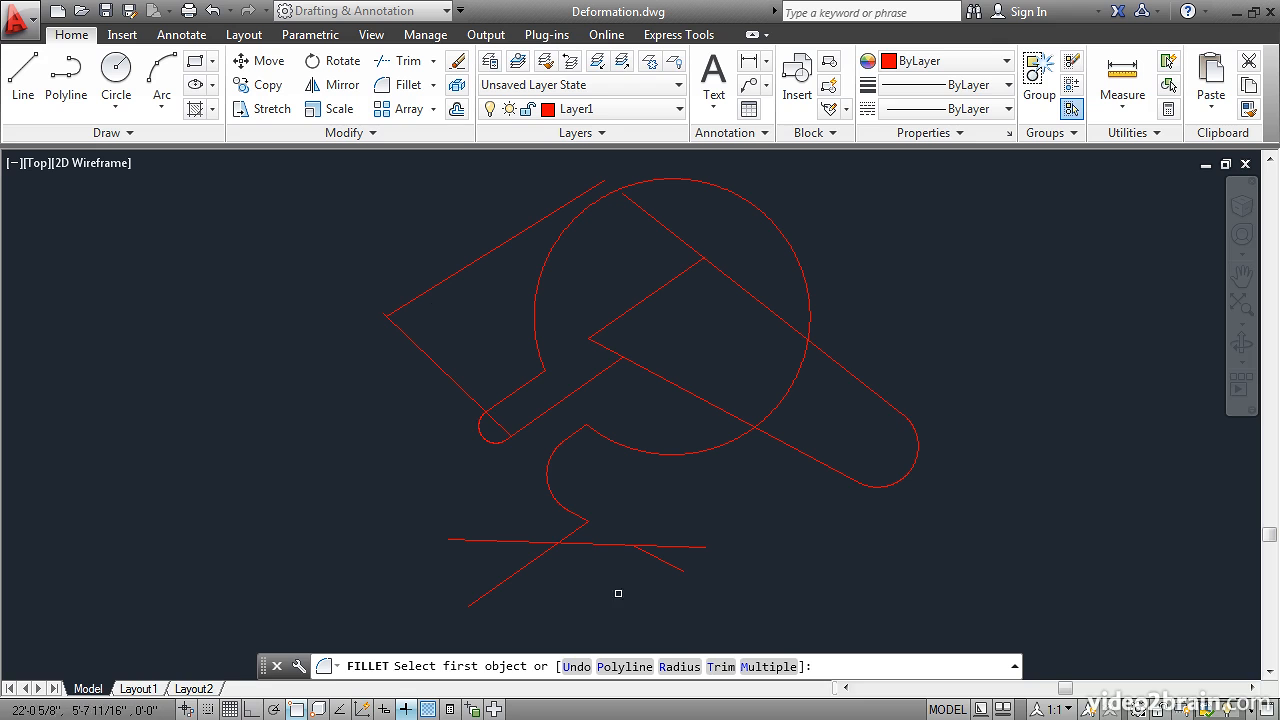
left_click(678, 667)
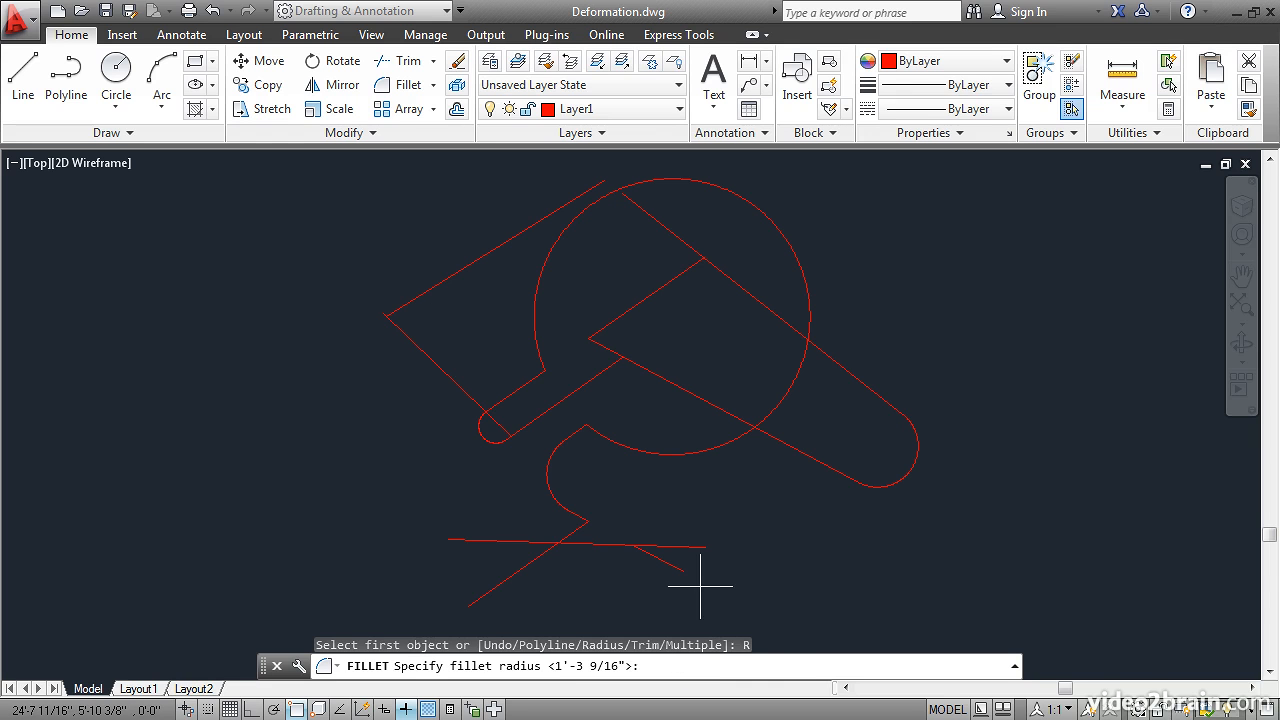
type("0")
key("Return")
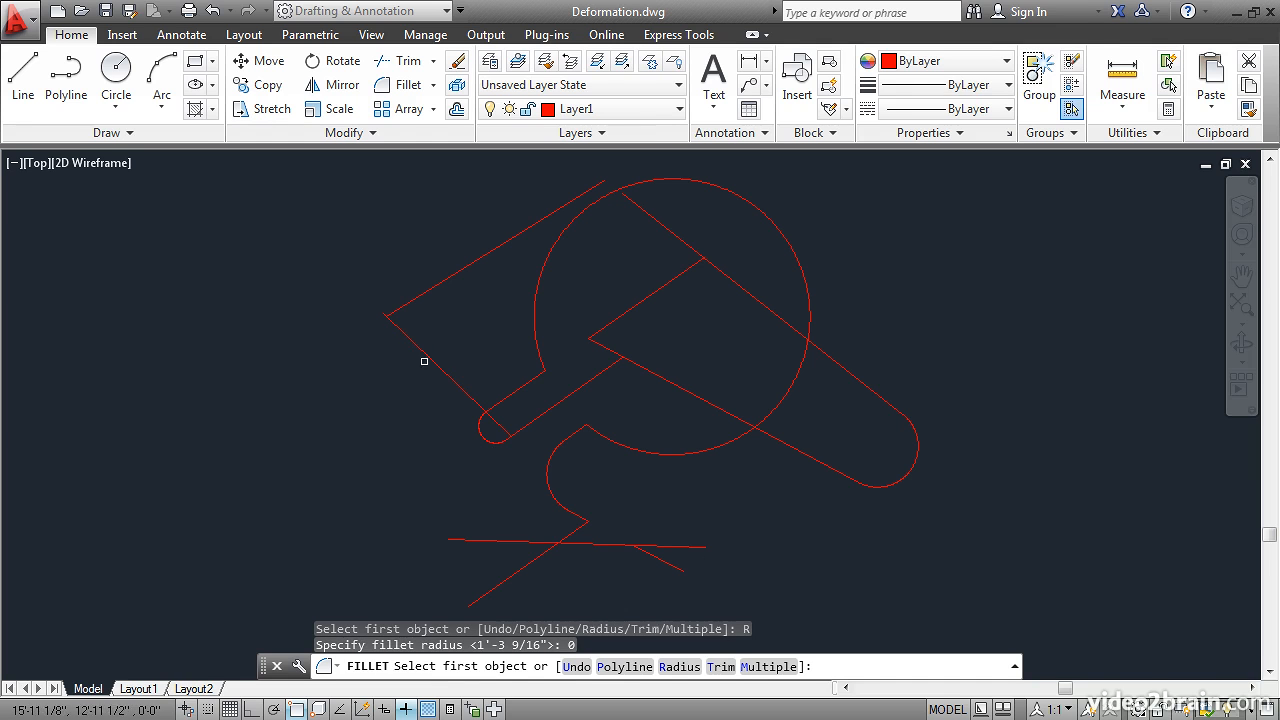
left_click(415, 343)
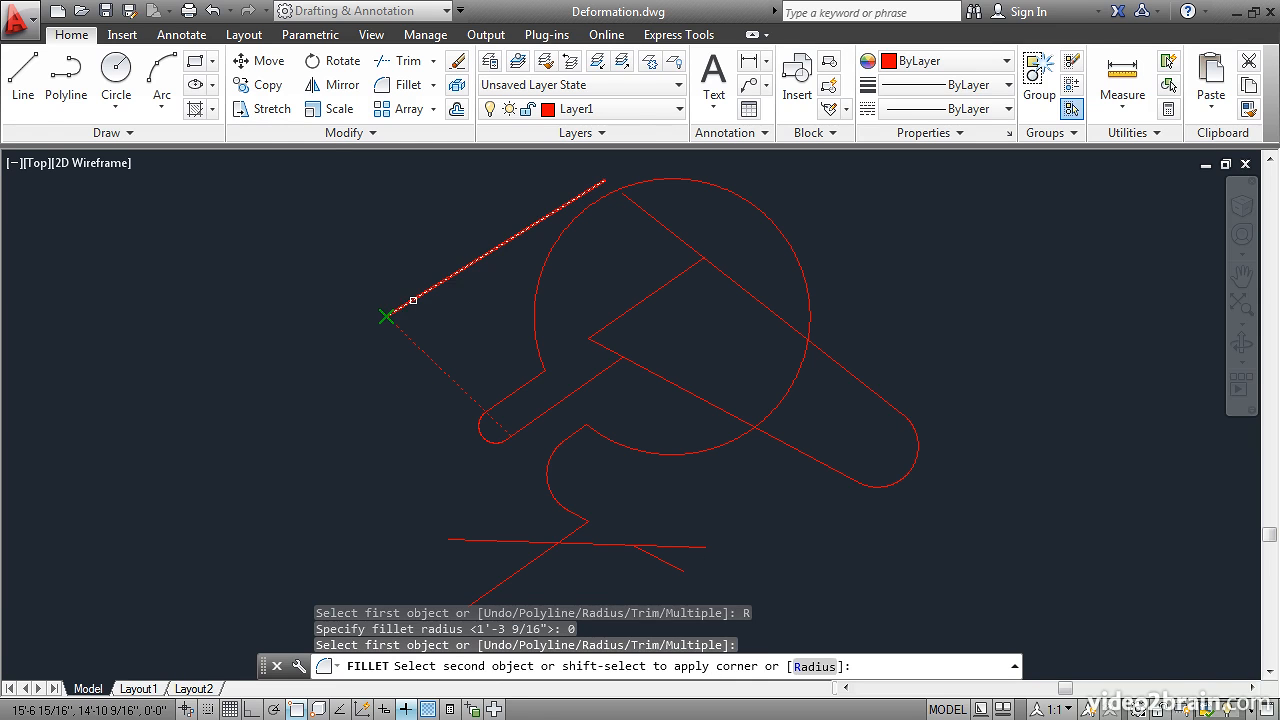
left_click(414, 299)
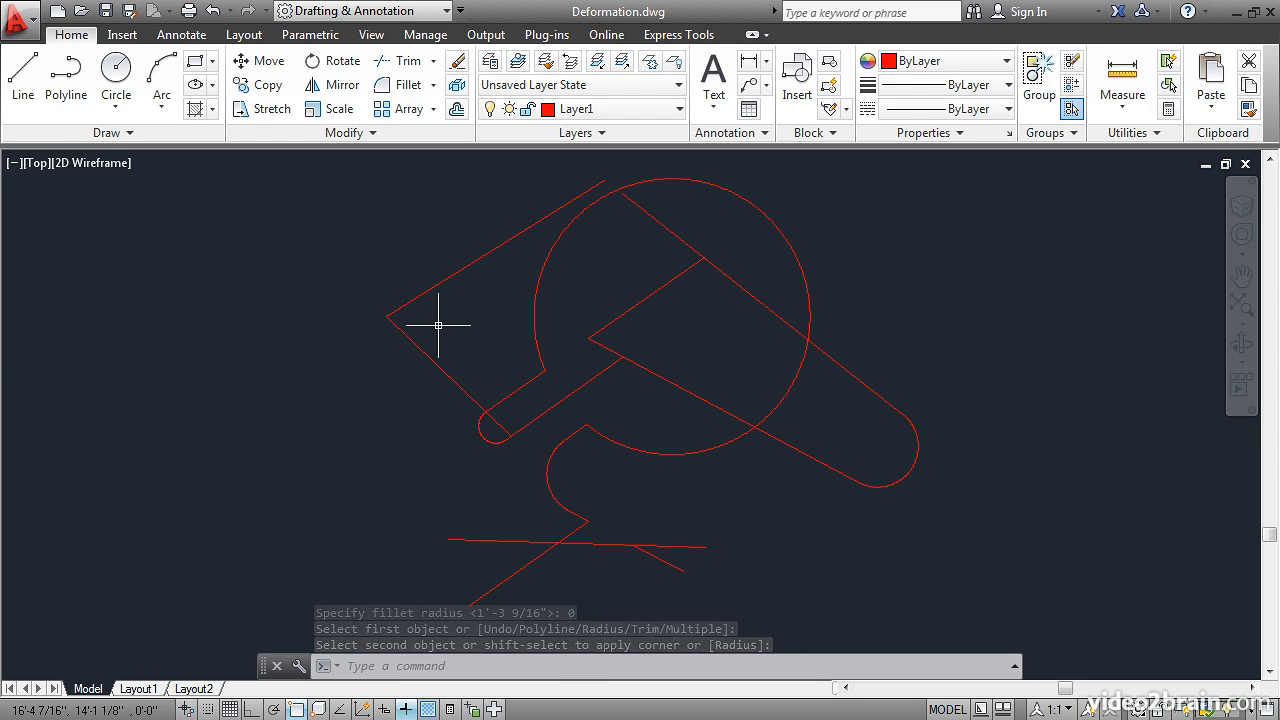
Step: Try a zero-radius fillet on the left portions of the near-horizontal line and the lowest diagonal, and undo it
key("Return")
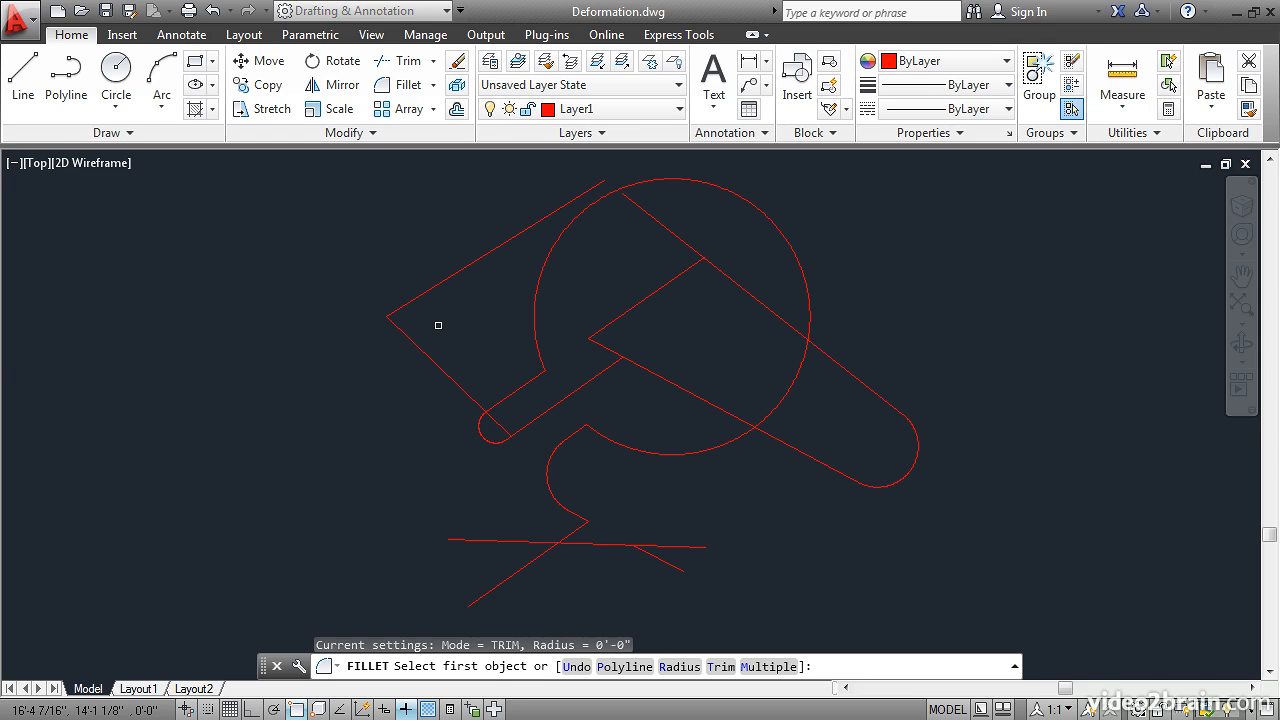
left_click(520, 542)
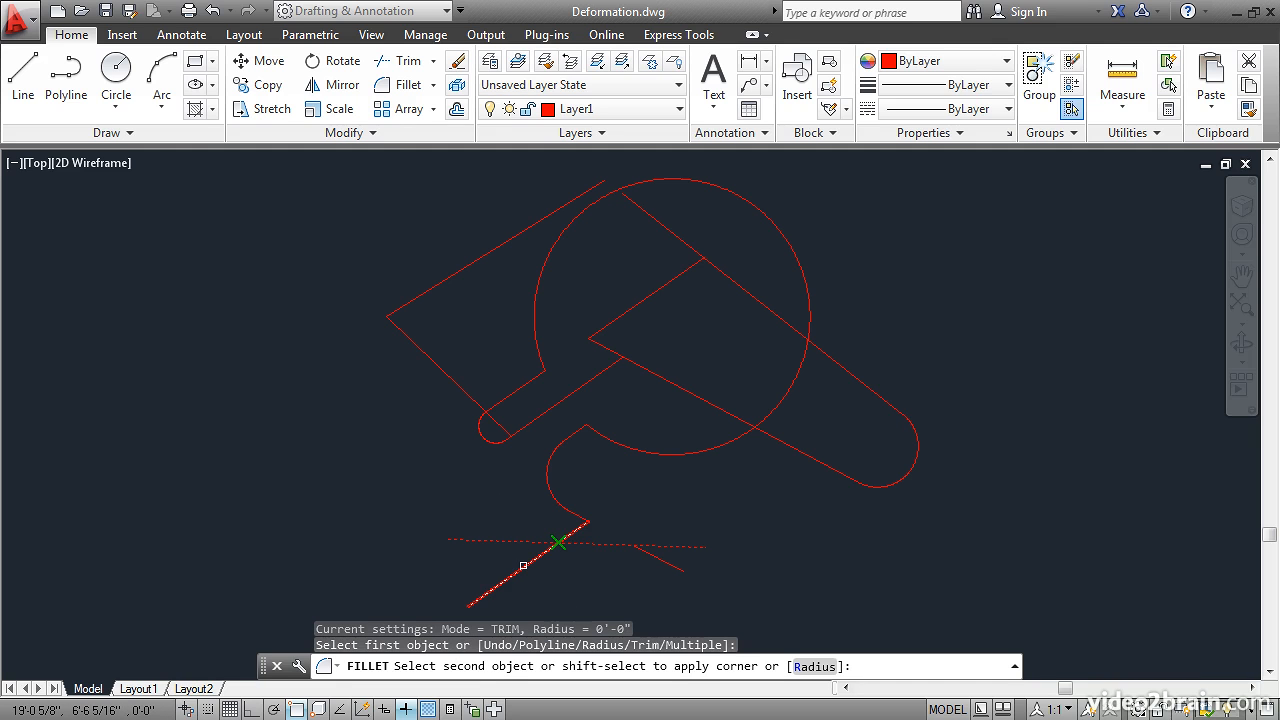
left_click(523, 565)
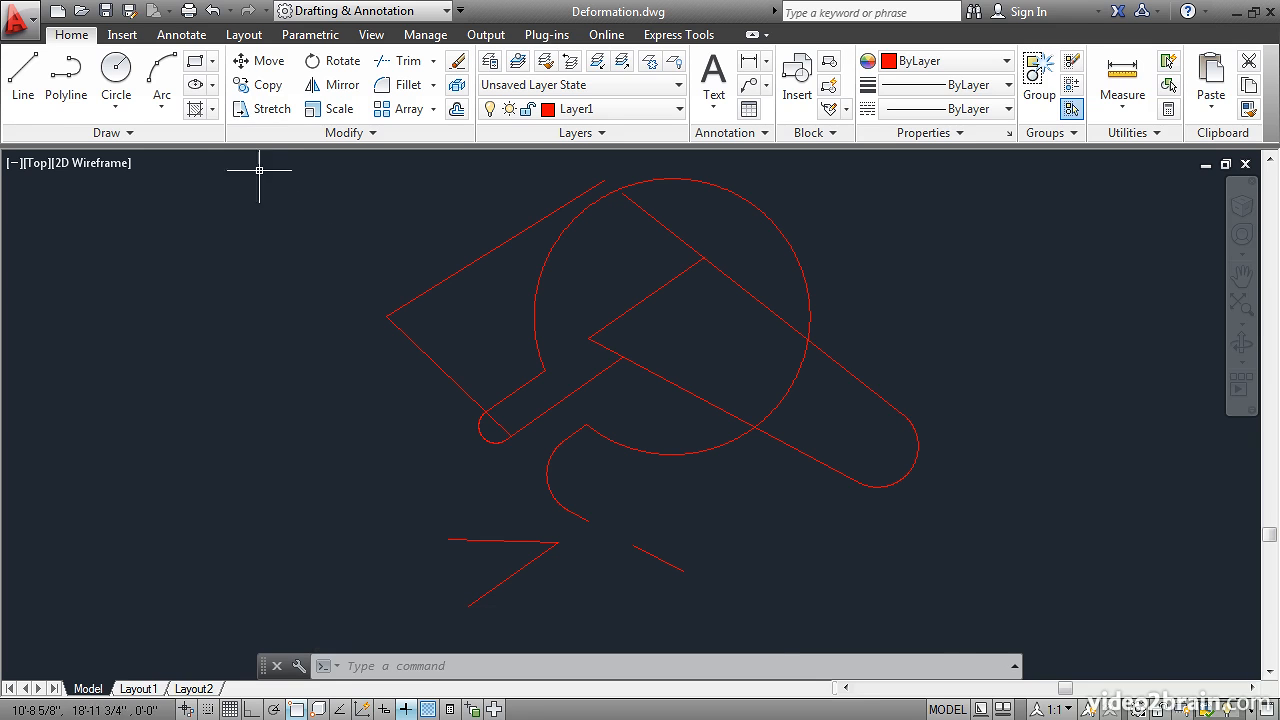
left_click(212, 10)
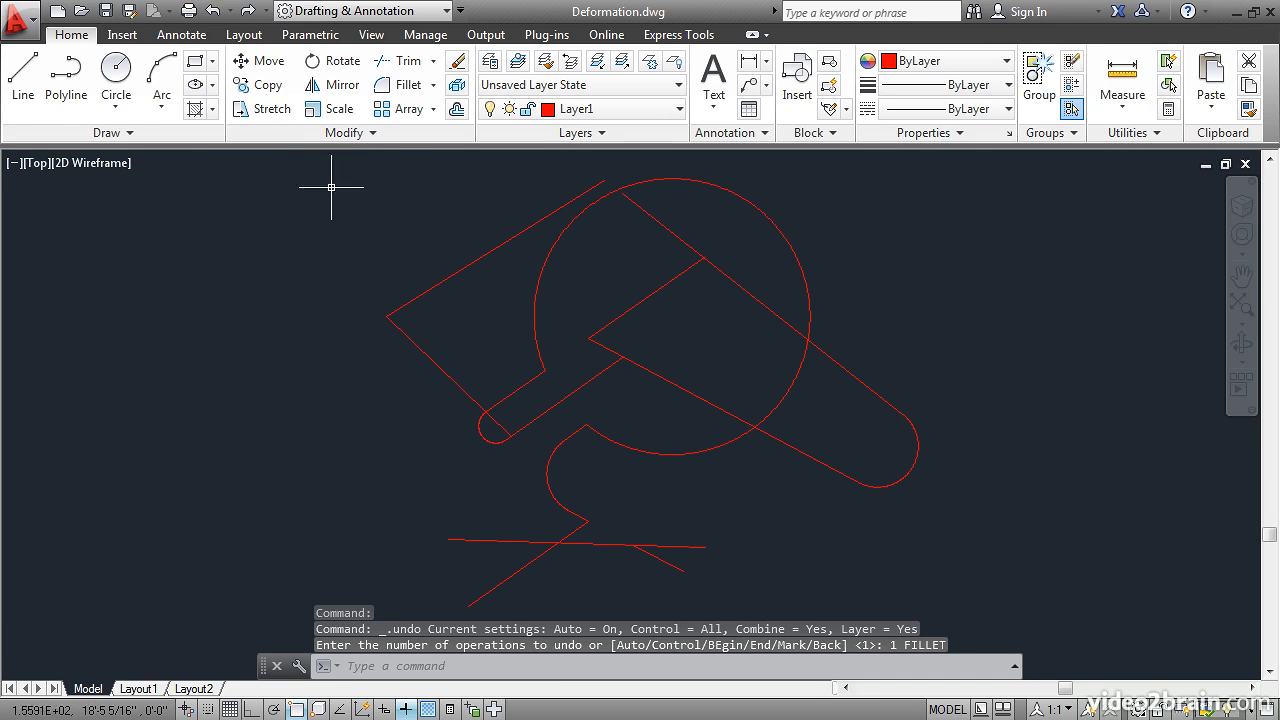
Step: Fillet the lowest diagonal and the near-horizontal line with zero radius, keeping the diagonal's upper part and the other line's right part
left_click(408, 94)
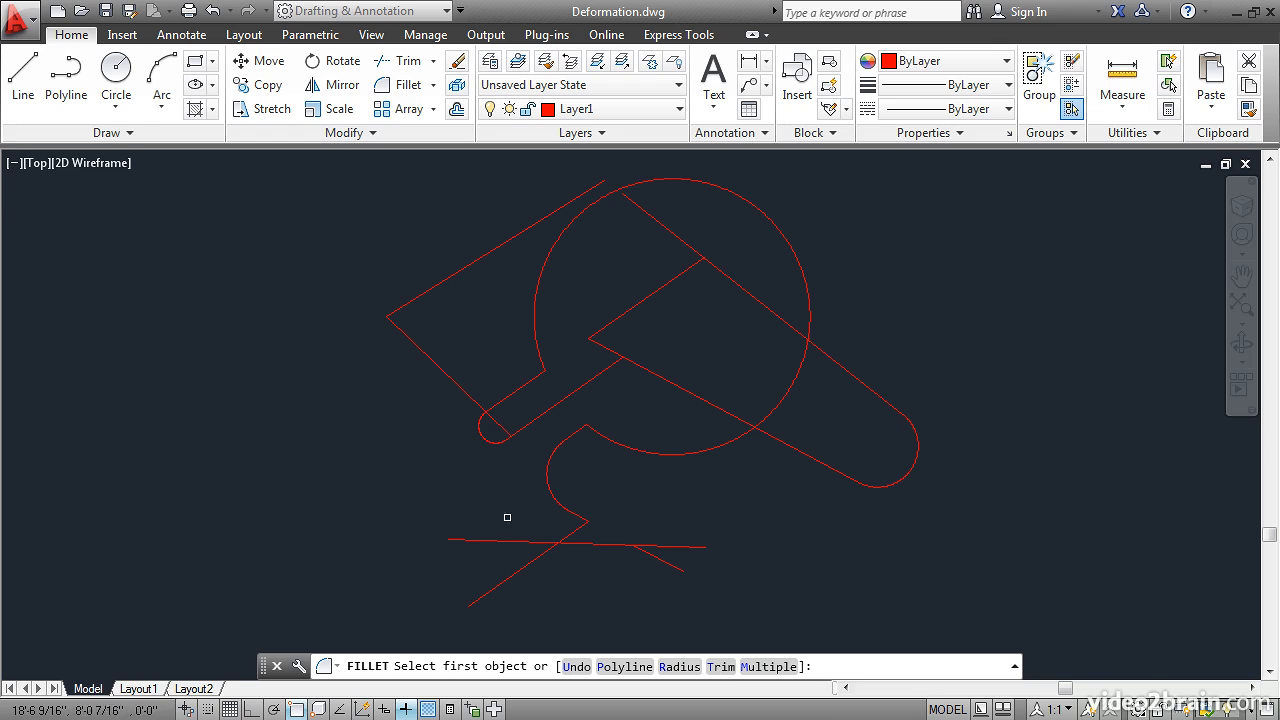
left_click(575, 529)
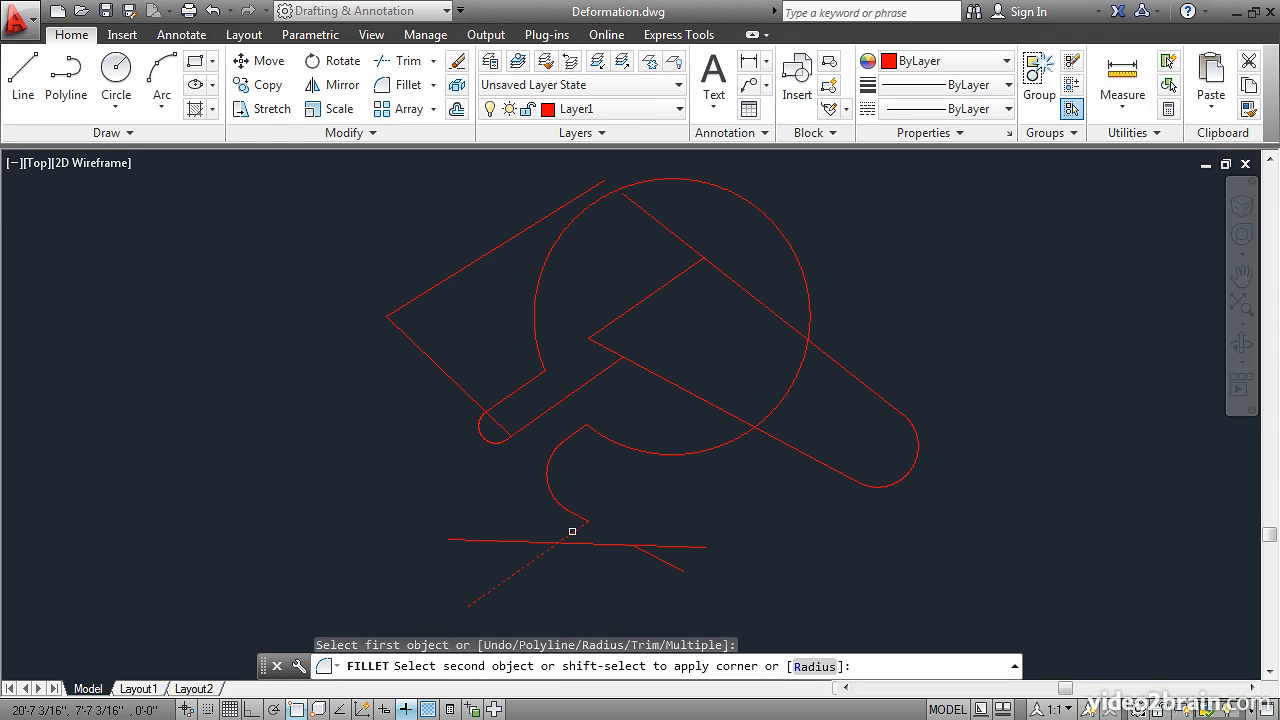
left_click(597, 540)
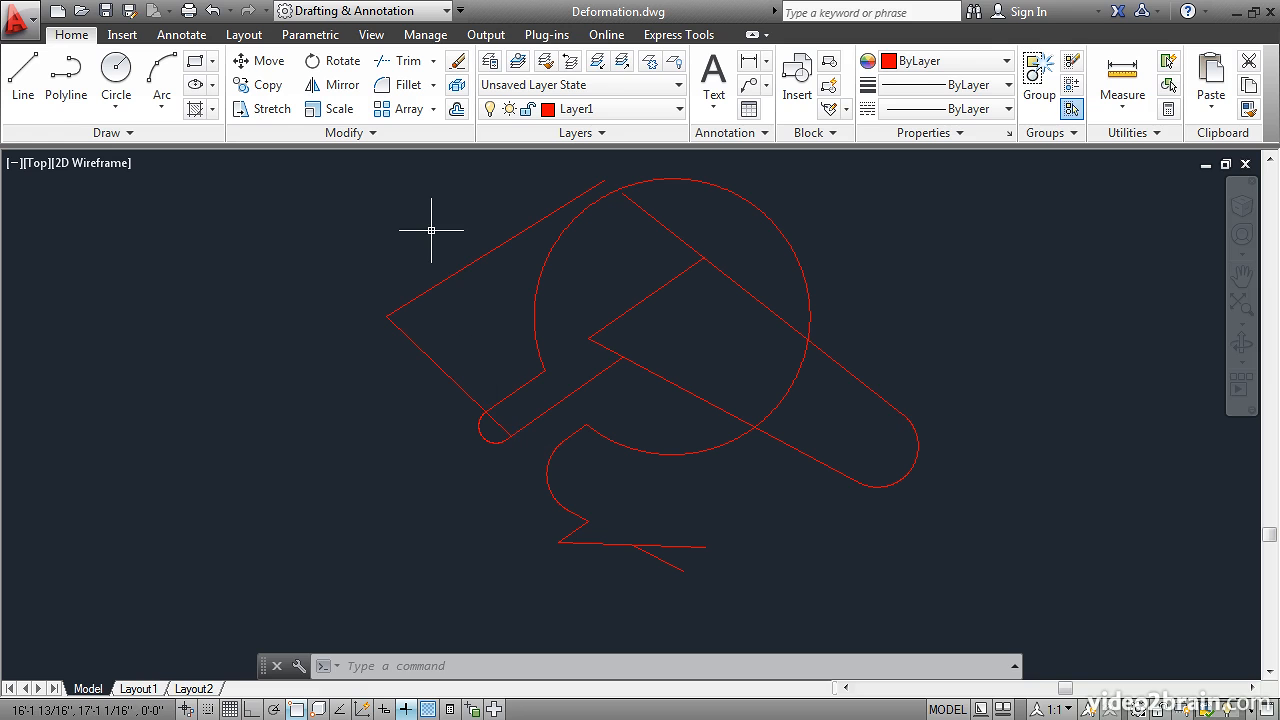
Step: Chamfer the long upper-right line and the upper-left line with both distances about 1'-5 7/16", picked by two points
left_click(433, 86)
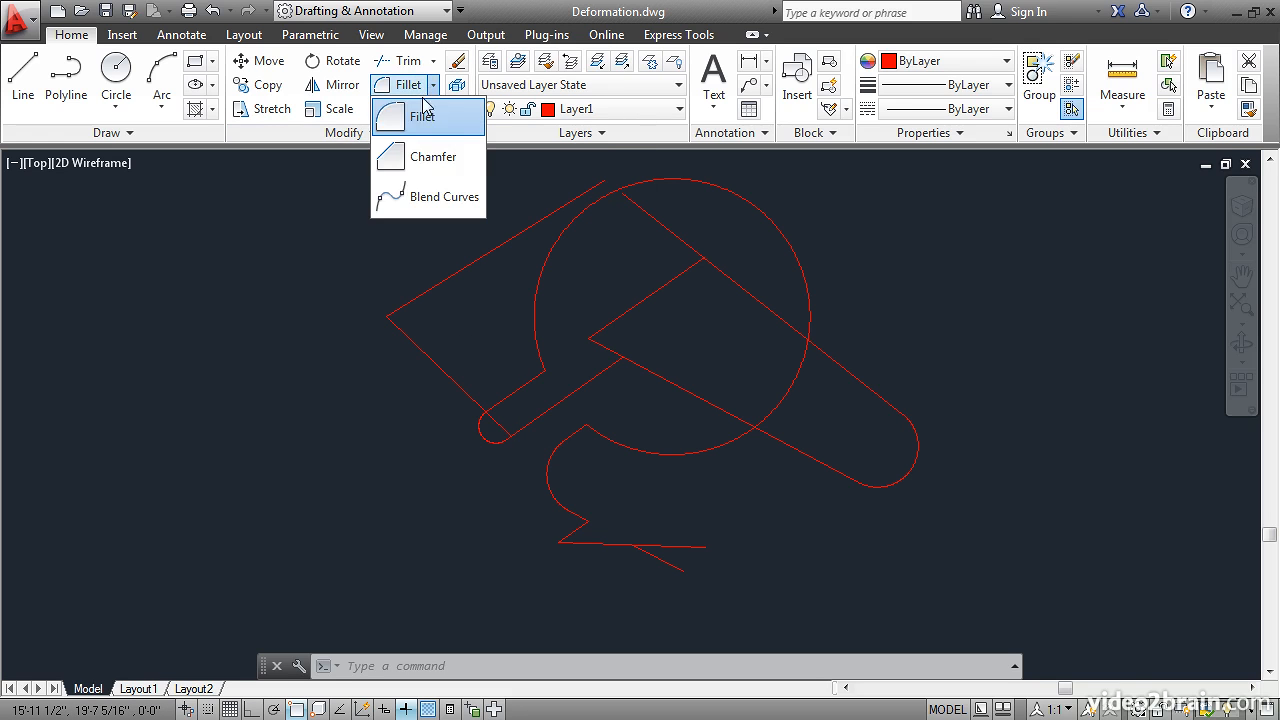
left_click(425, 157)
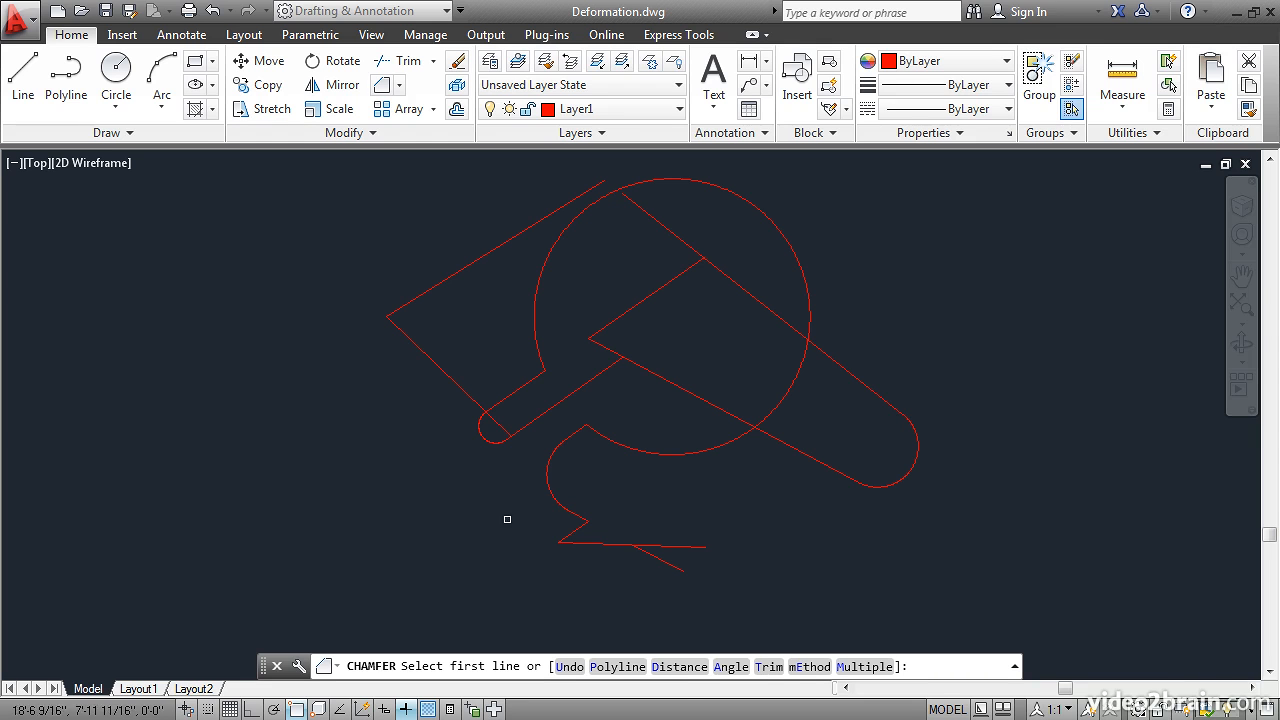
left_click(686, 667)
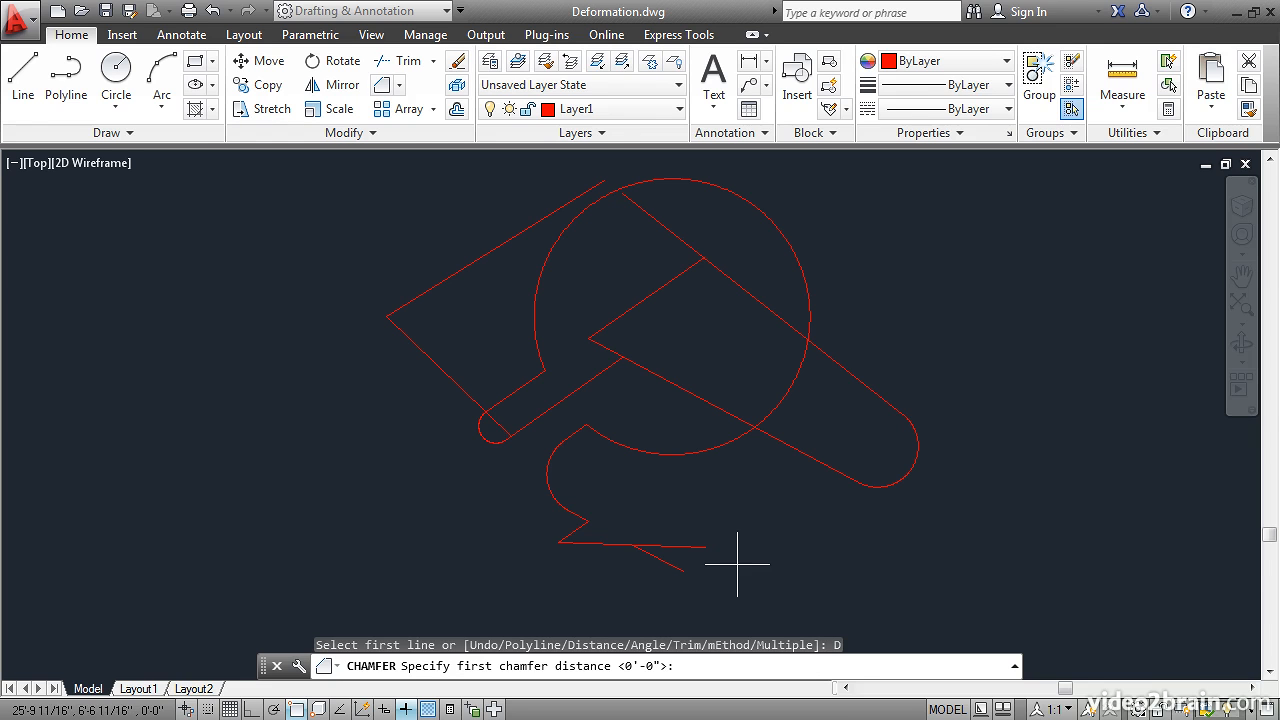
left_click(738, 566)
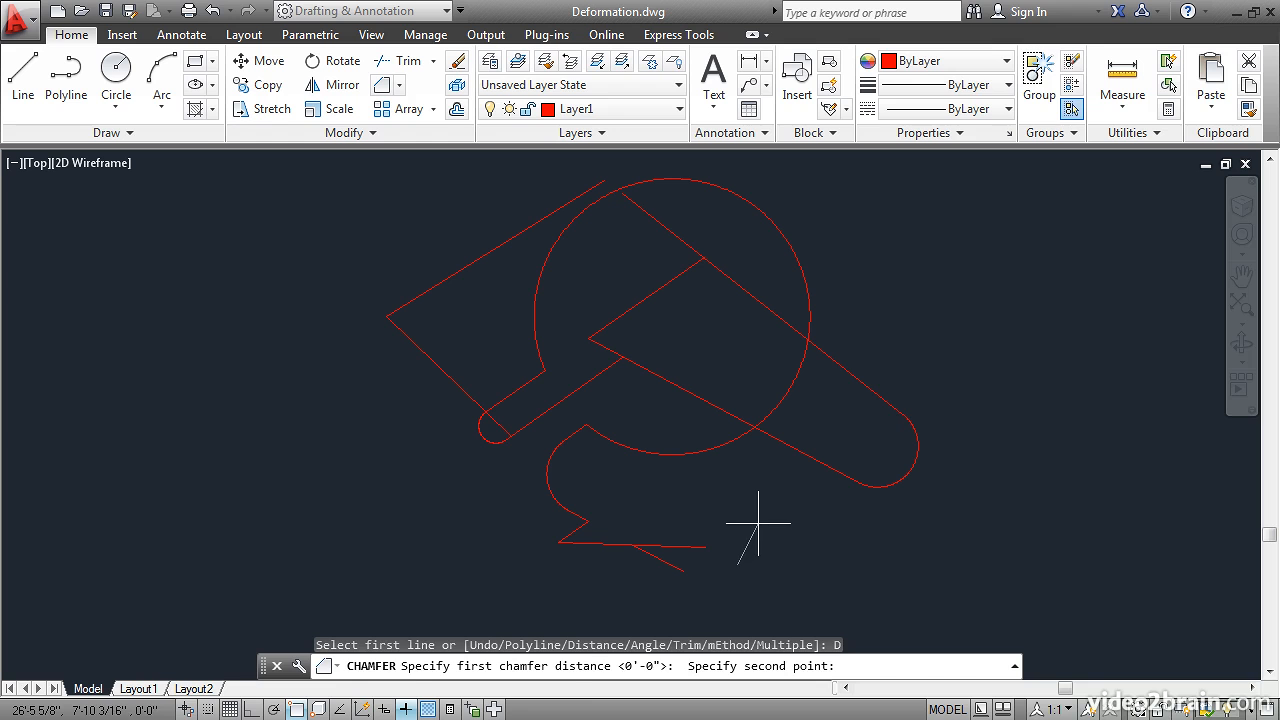
left_click(768, 532)
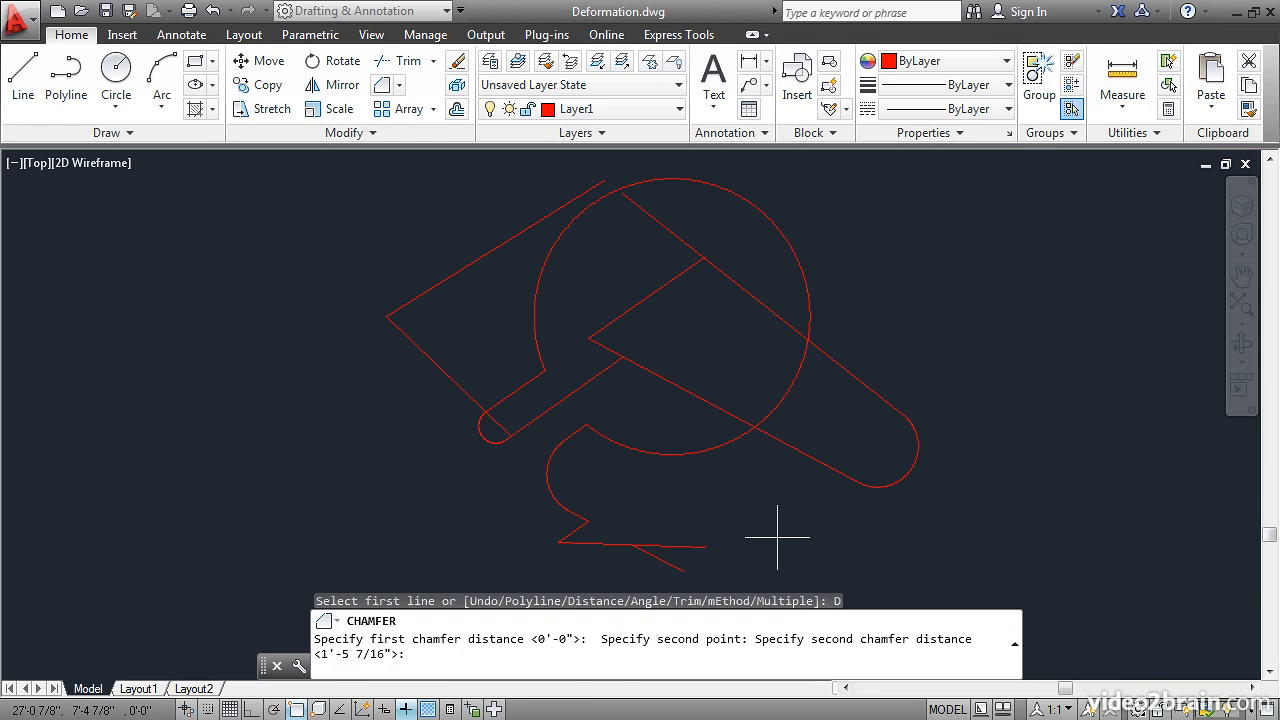
key("Return")
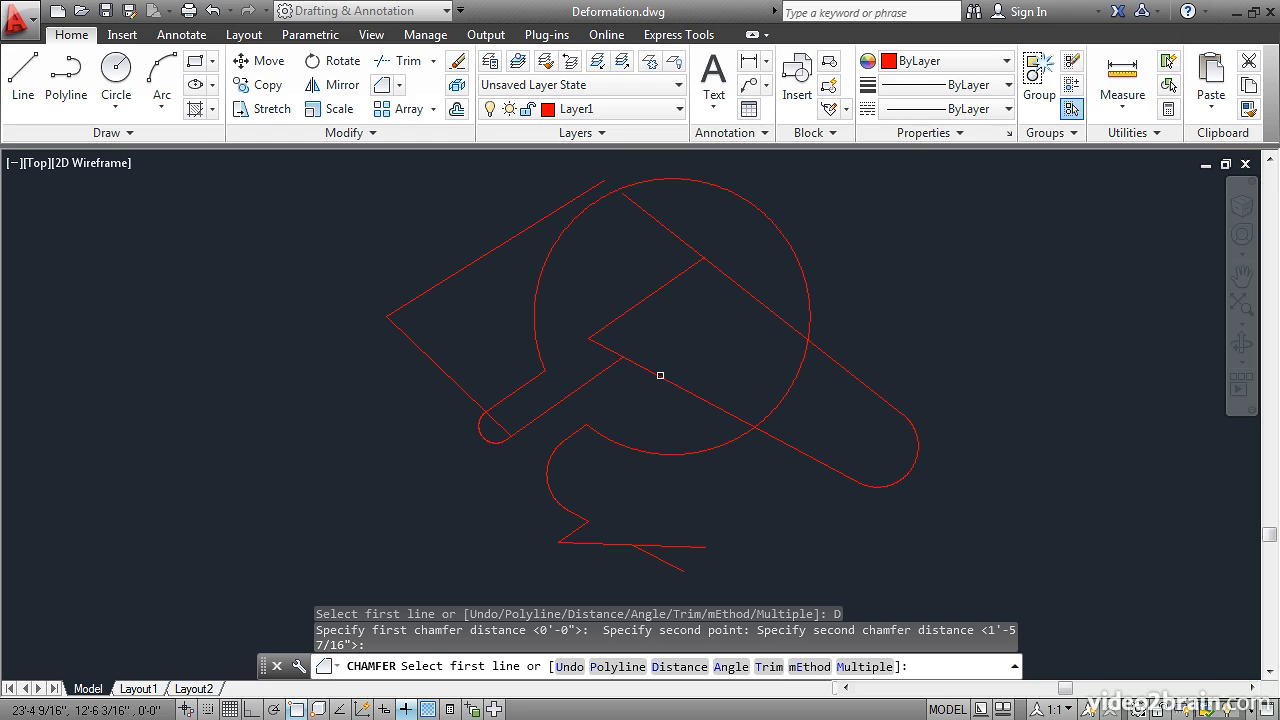
left_click(651, 217)
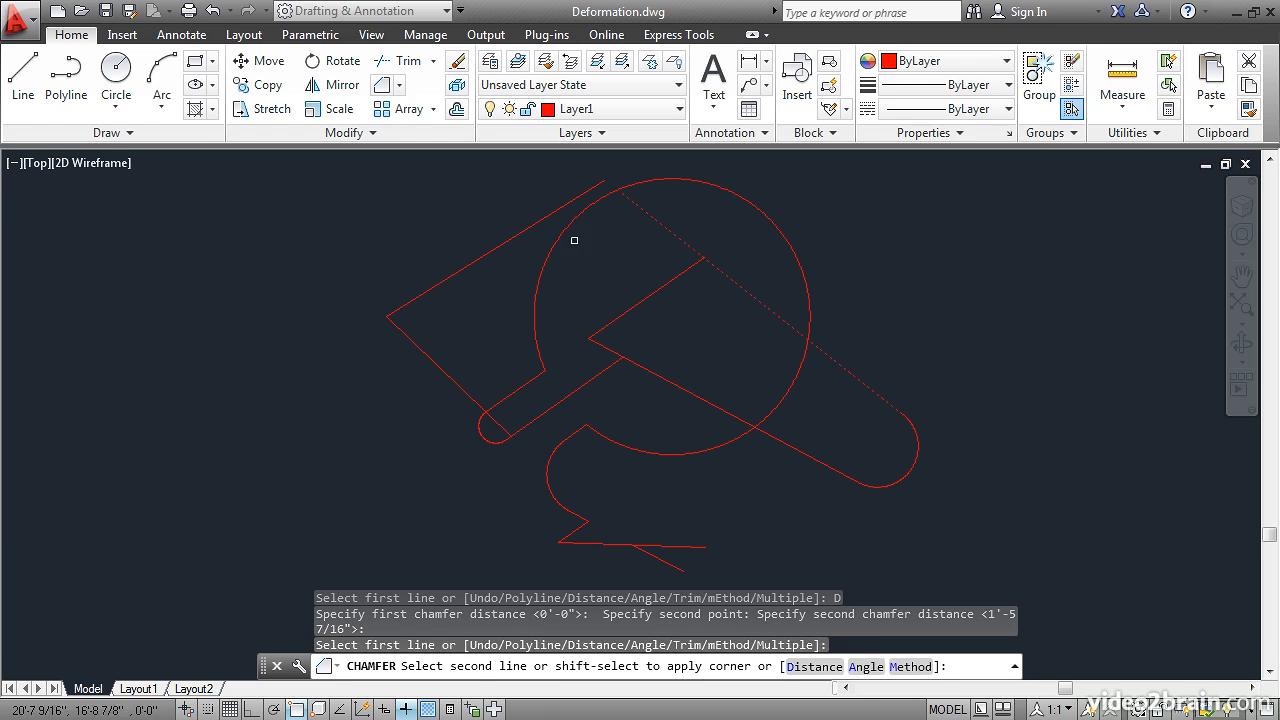
left_click(508, 239)
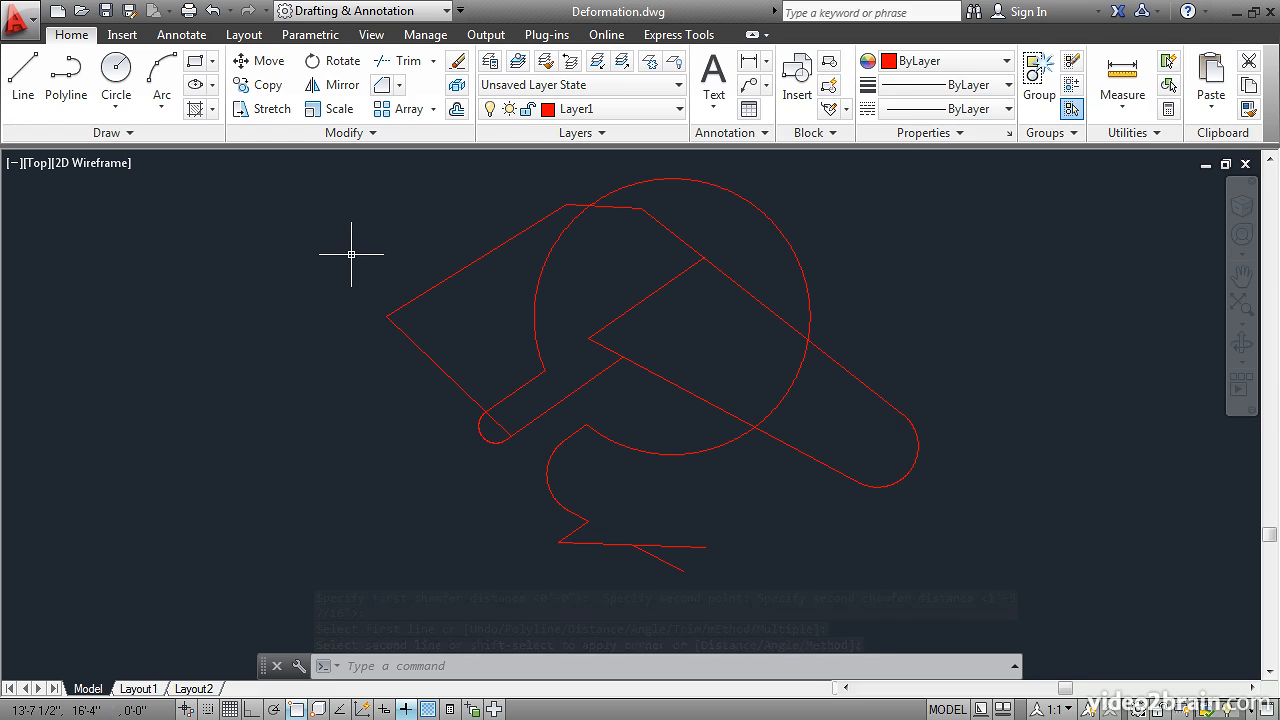
Step: Chamfer the sharp left corner between the upper-left line and the left diagonal with the current distances
key("Return")
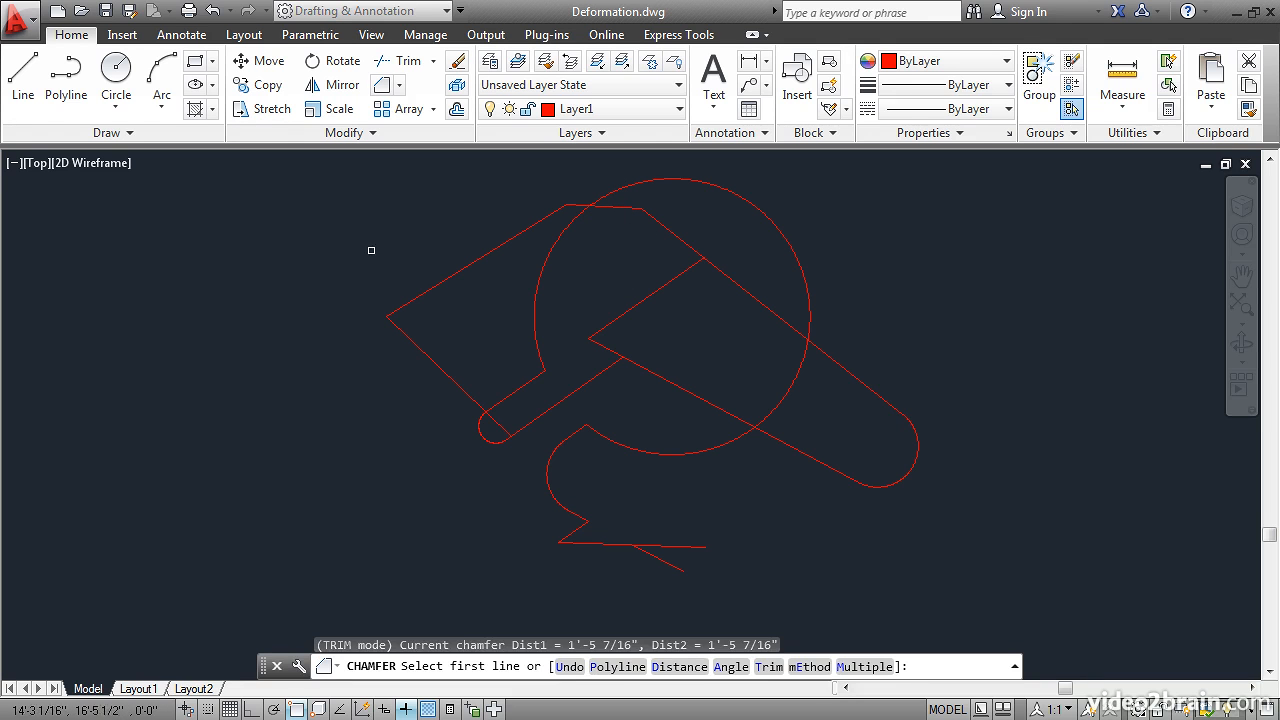
left_click(455, 272)
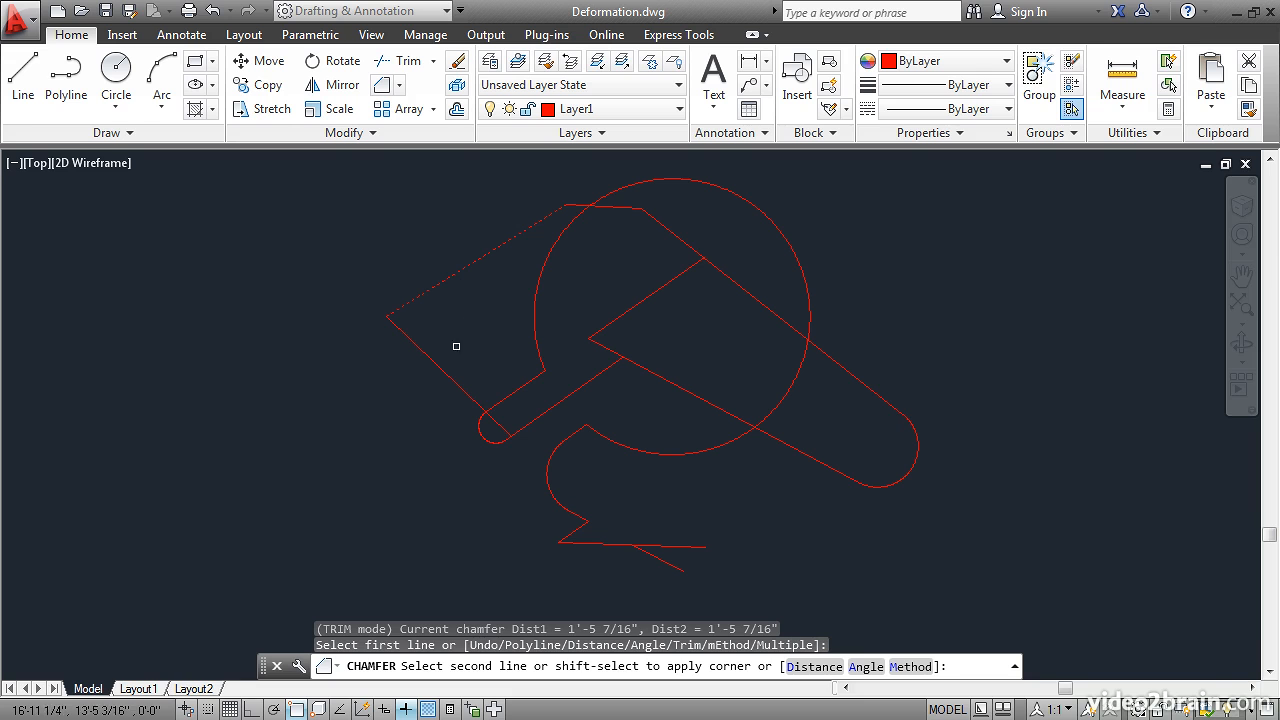
left_click(448, 376)
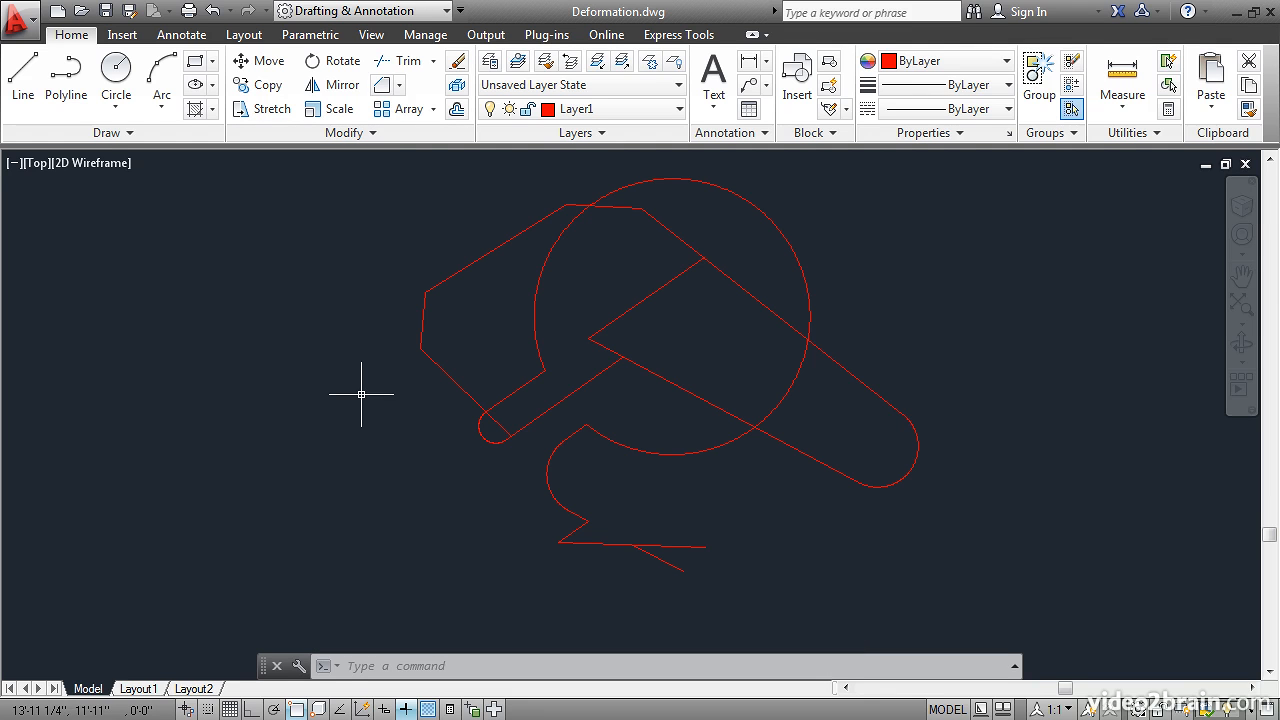
Step: Stretch the large rounded end and its two long lines up and to the right, using a crossing window around that end
left_click(265, 112)
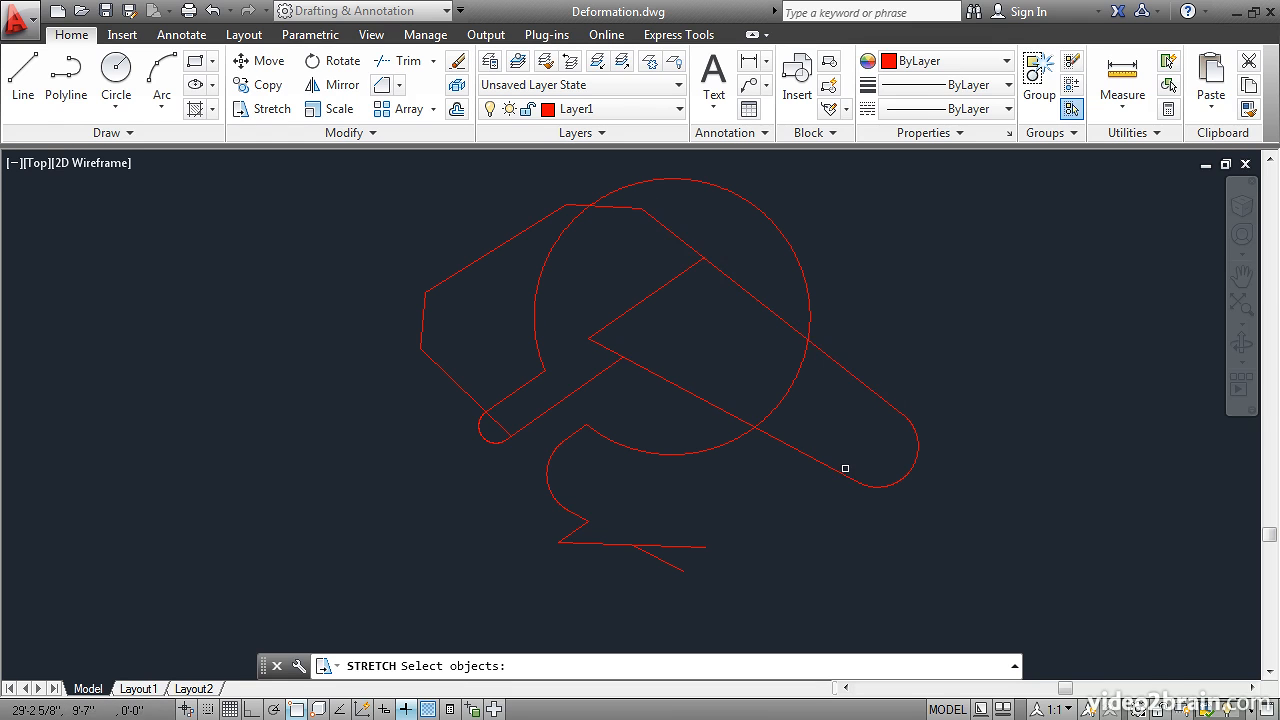
left_click(965, 532)
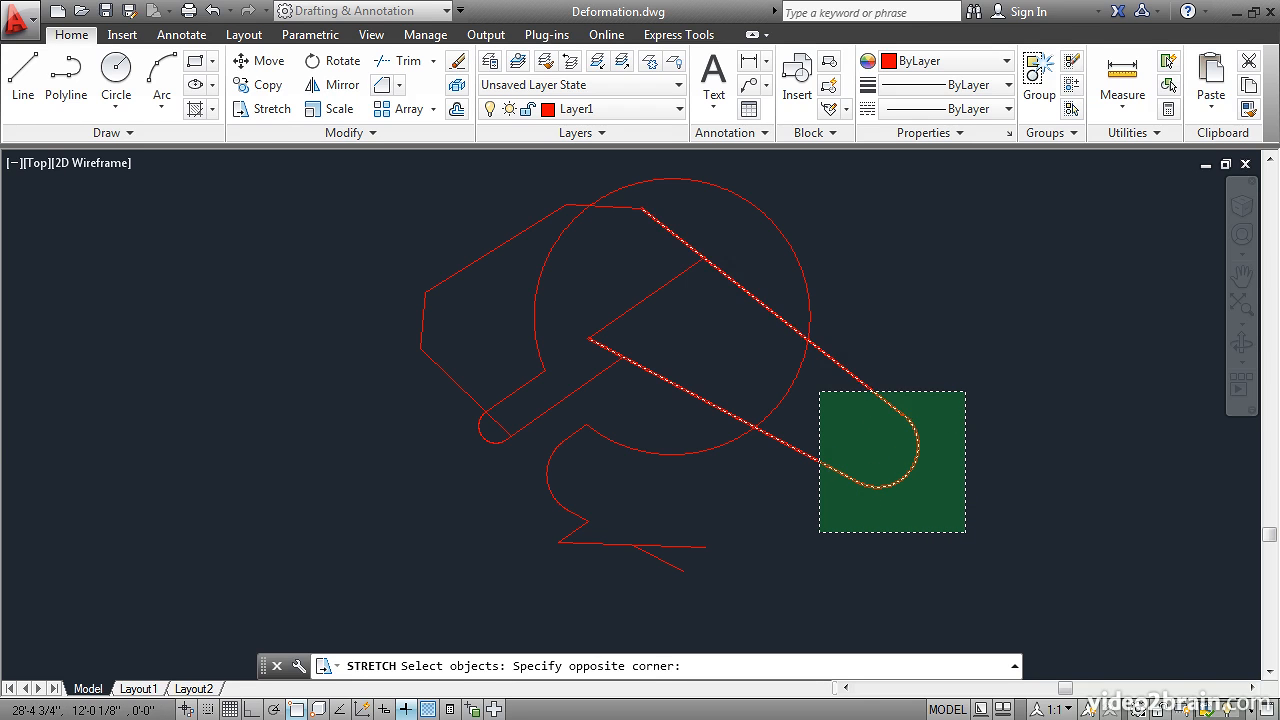
left_click(820, 392)
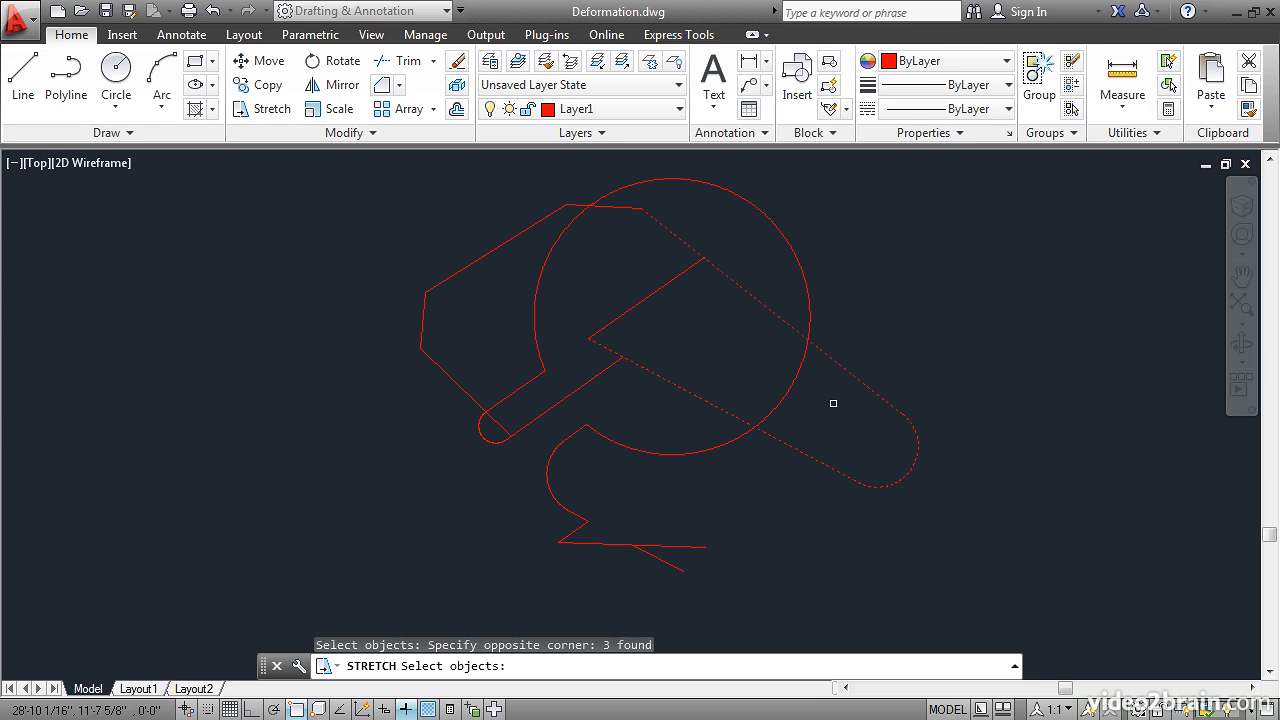
key("Return")
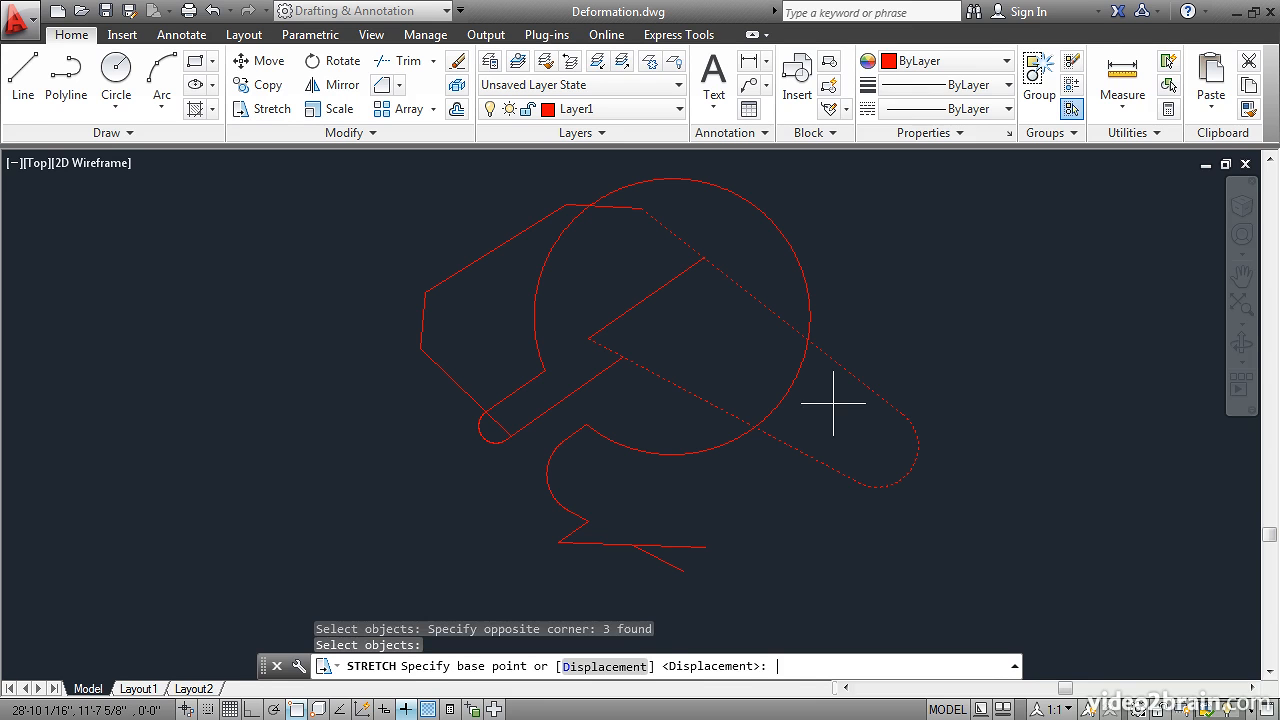
left_click(932, 327)
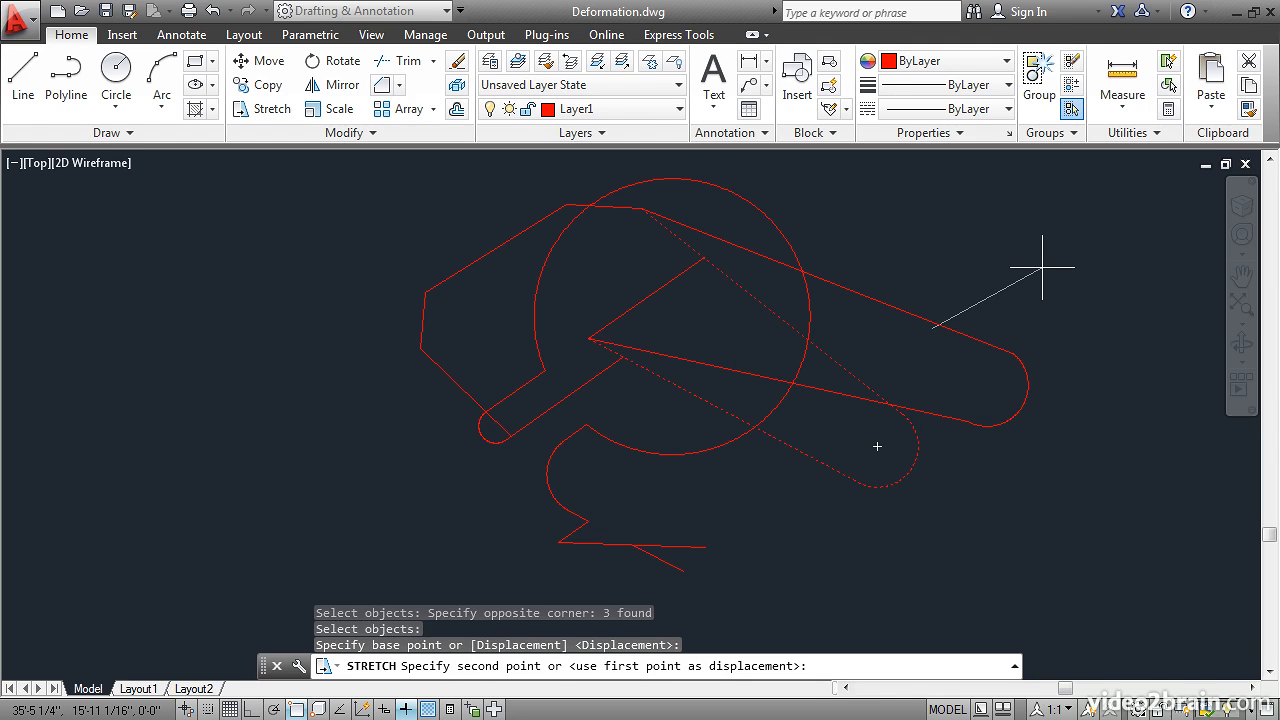
key("Escape")
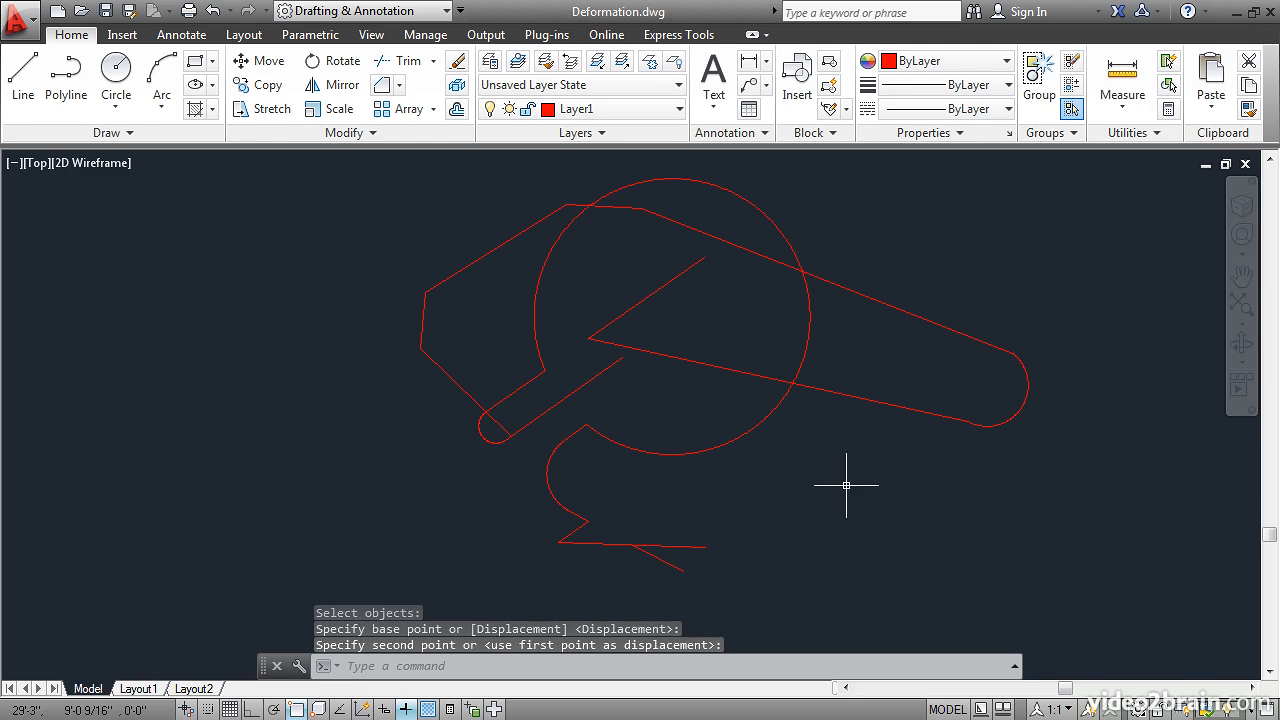
Step: Stretch the chamfered left corner and its adjoining lines far to the left and slightly up, using a crossing window around the corner
left_click(264, 109)
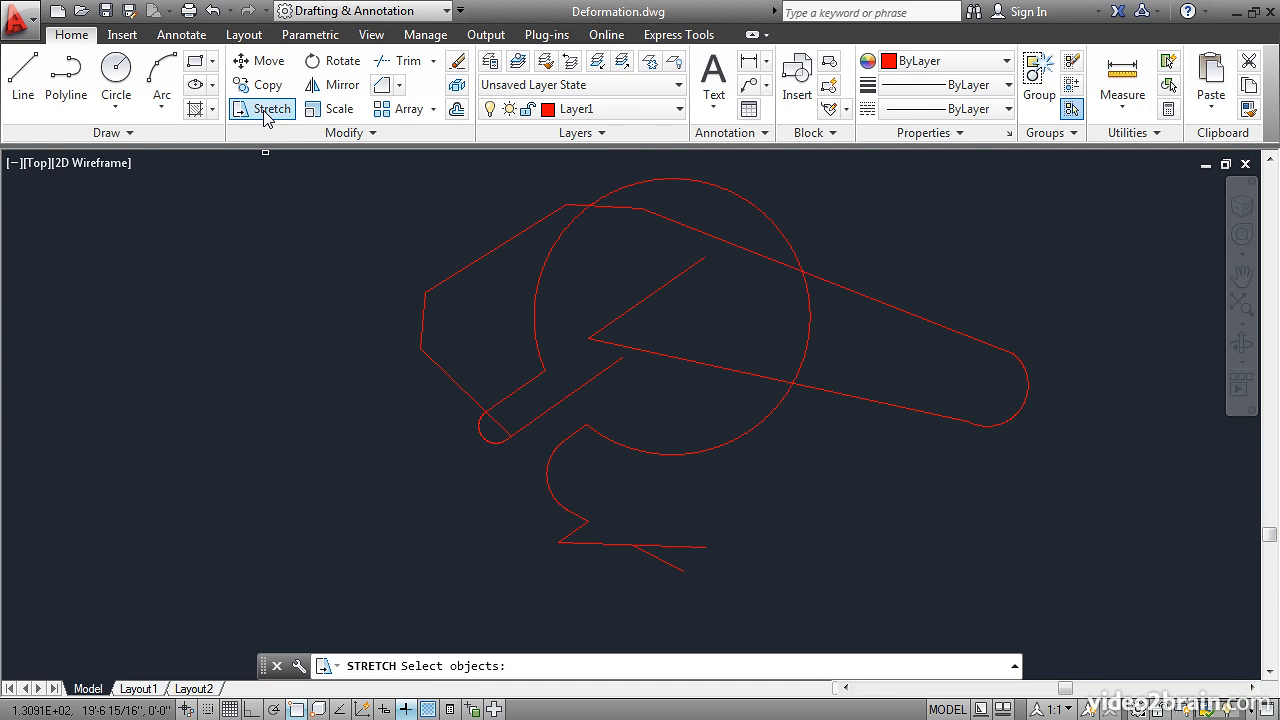
left_click(430, 392)
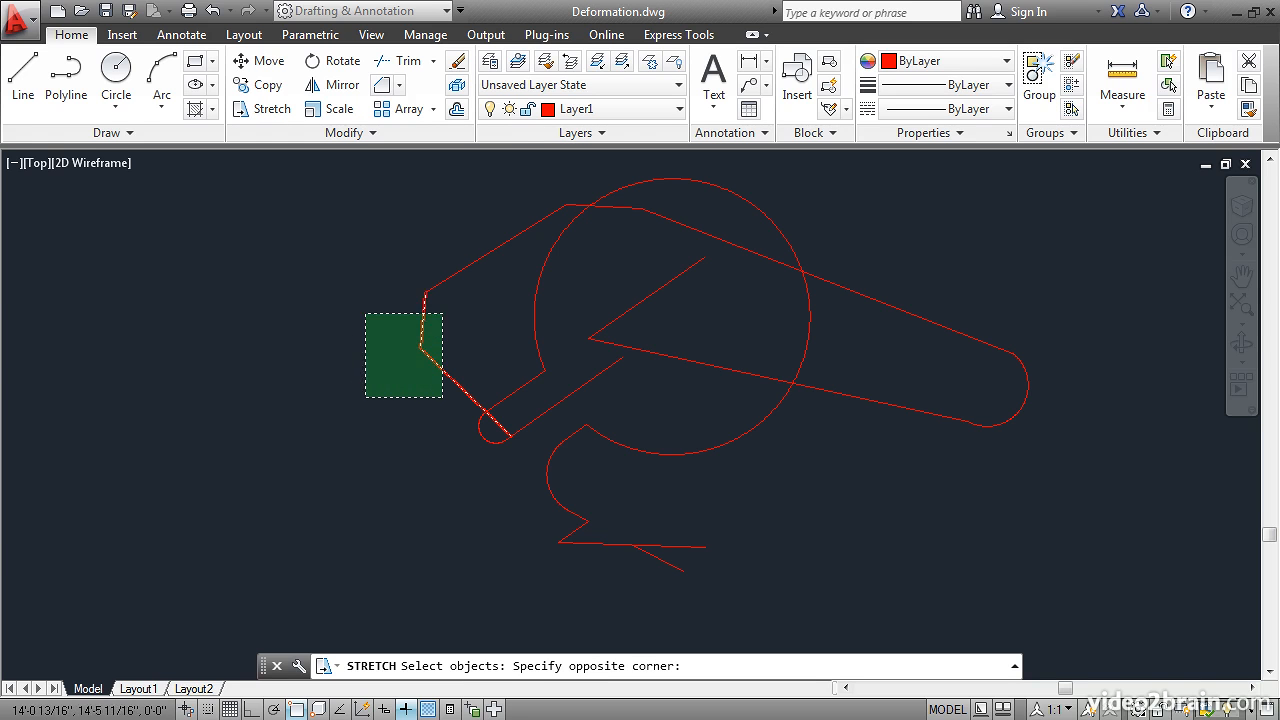
left_click(358, 243)
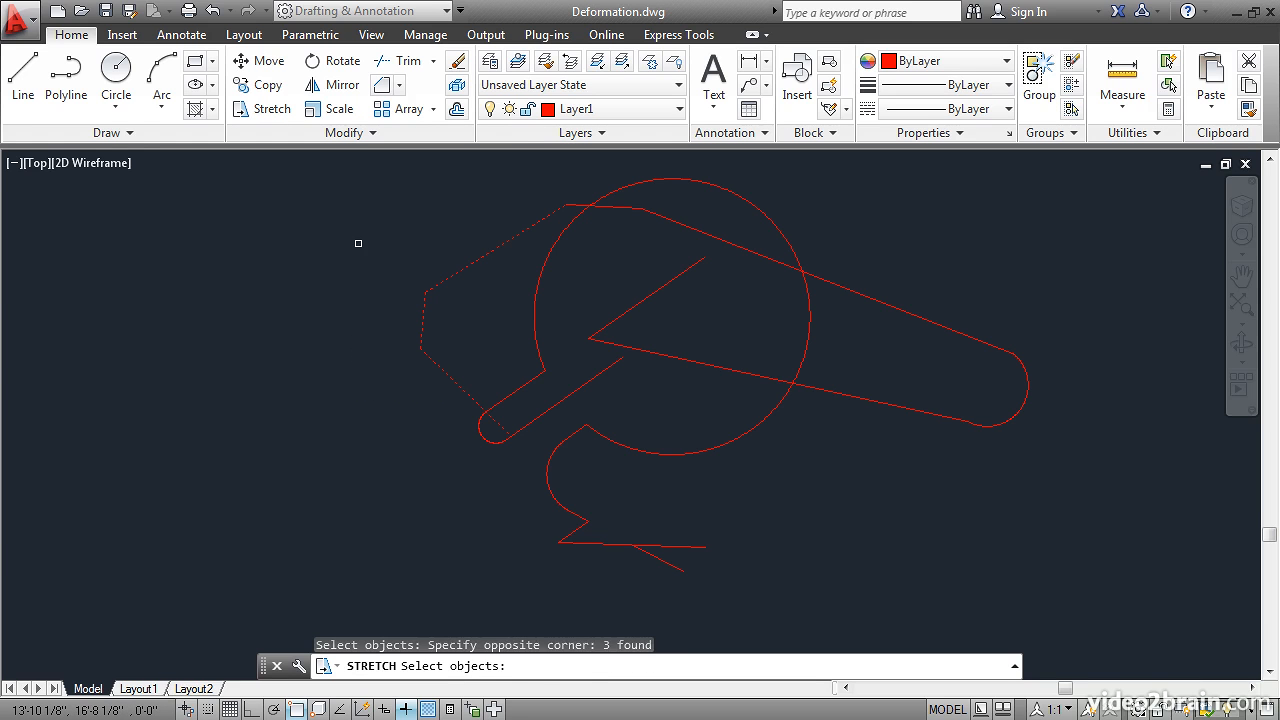
key("Return")
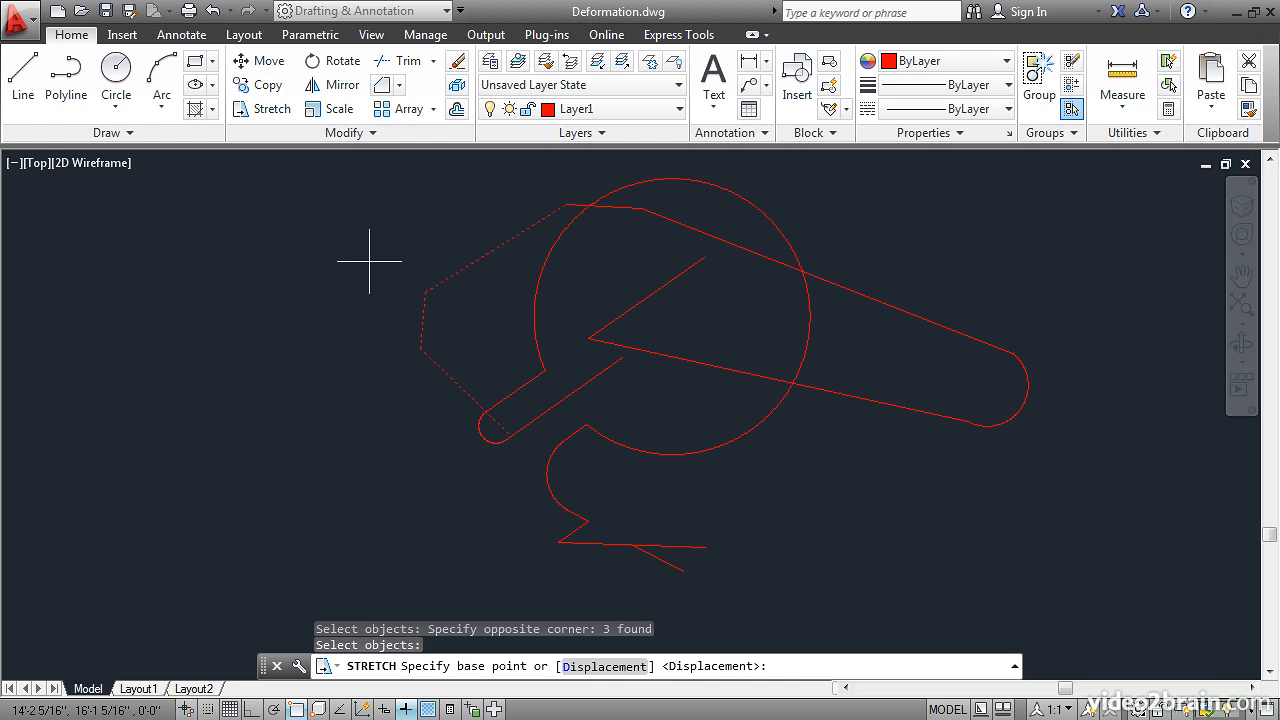
left_click(367, 260)
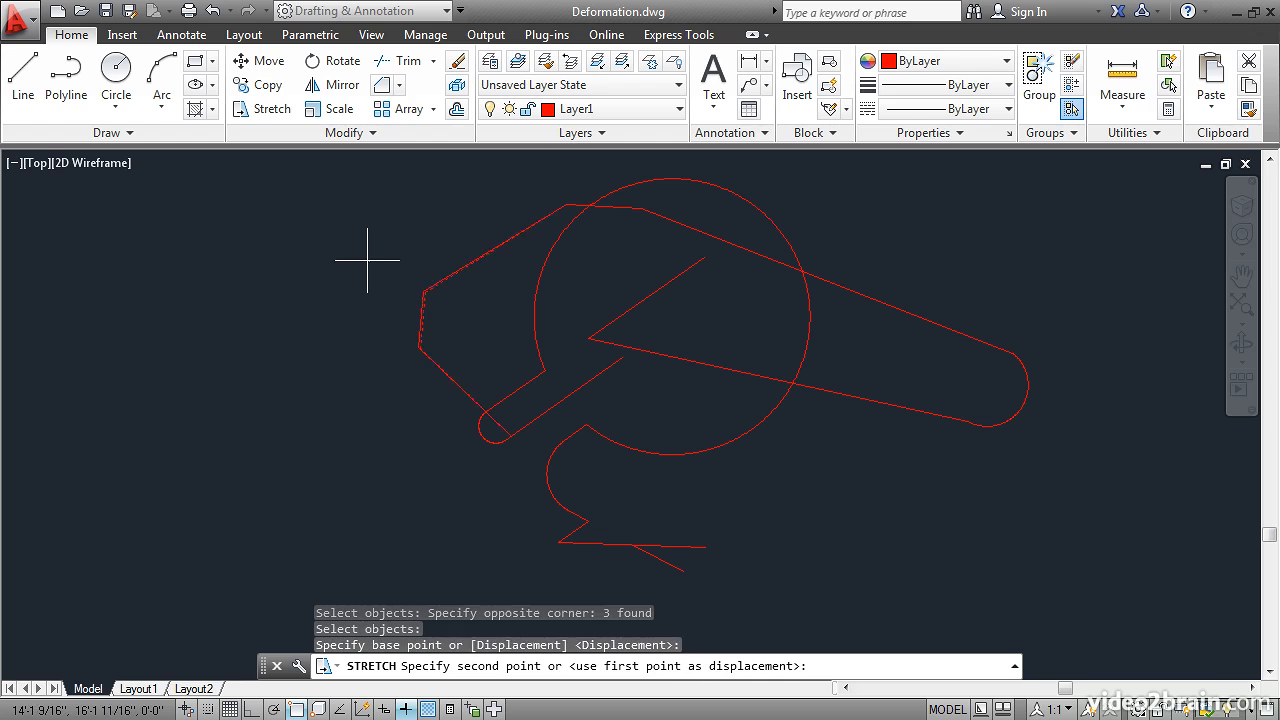
left_click(165, 225)
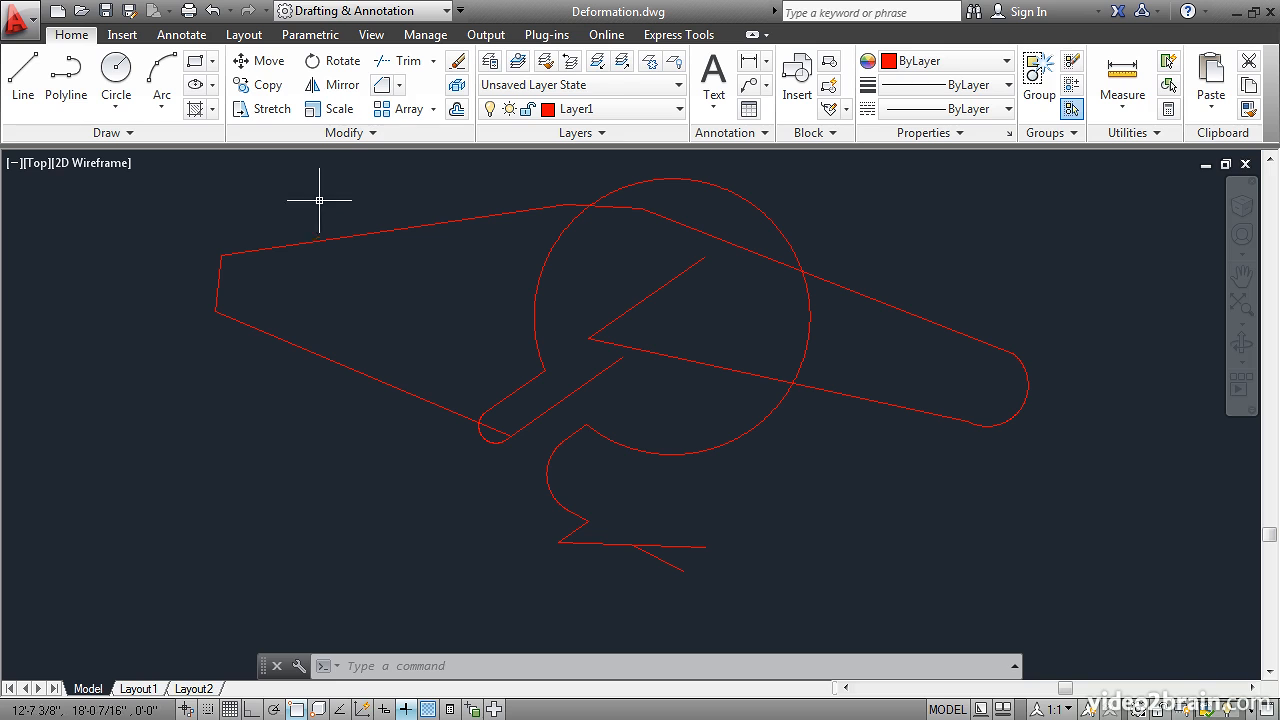
Step: Lengthen the near-horizontal line at the drawing's bottom to 150 percent, first at its right end and again at its left end
left_click(332, 136)
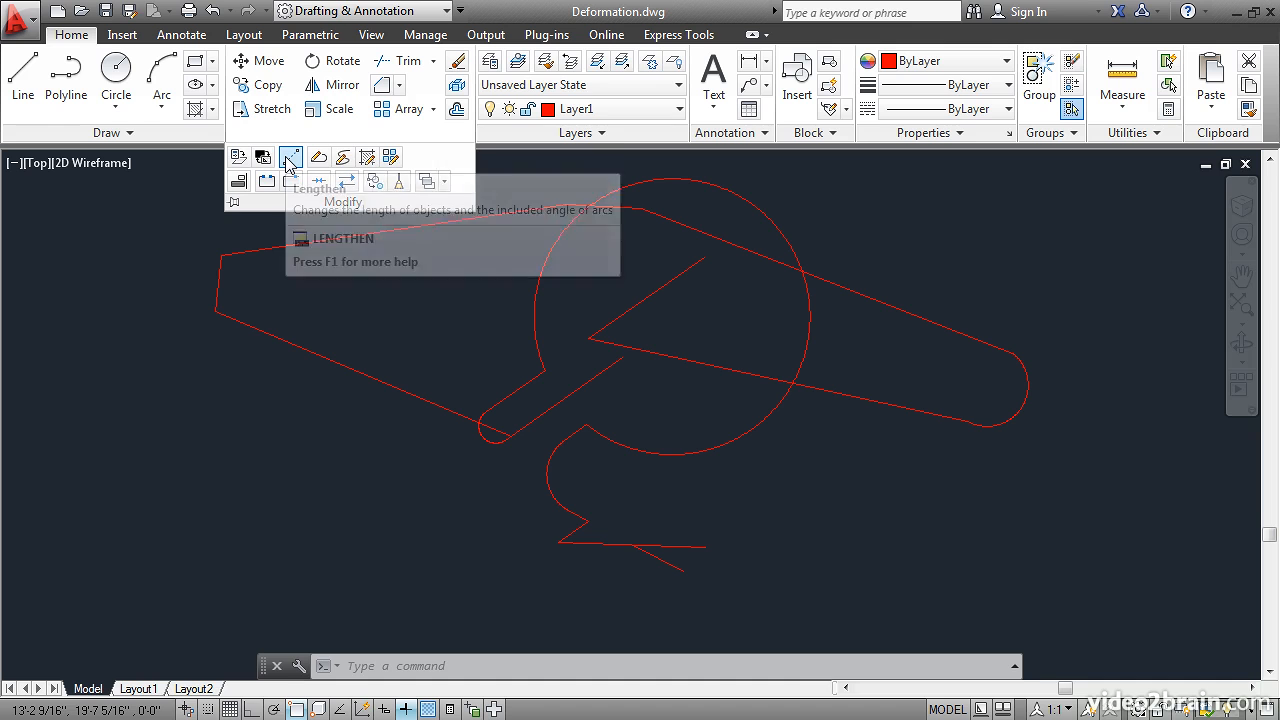
left_click(289, 158)
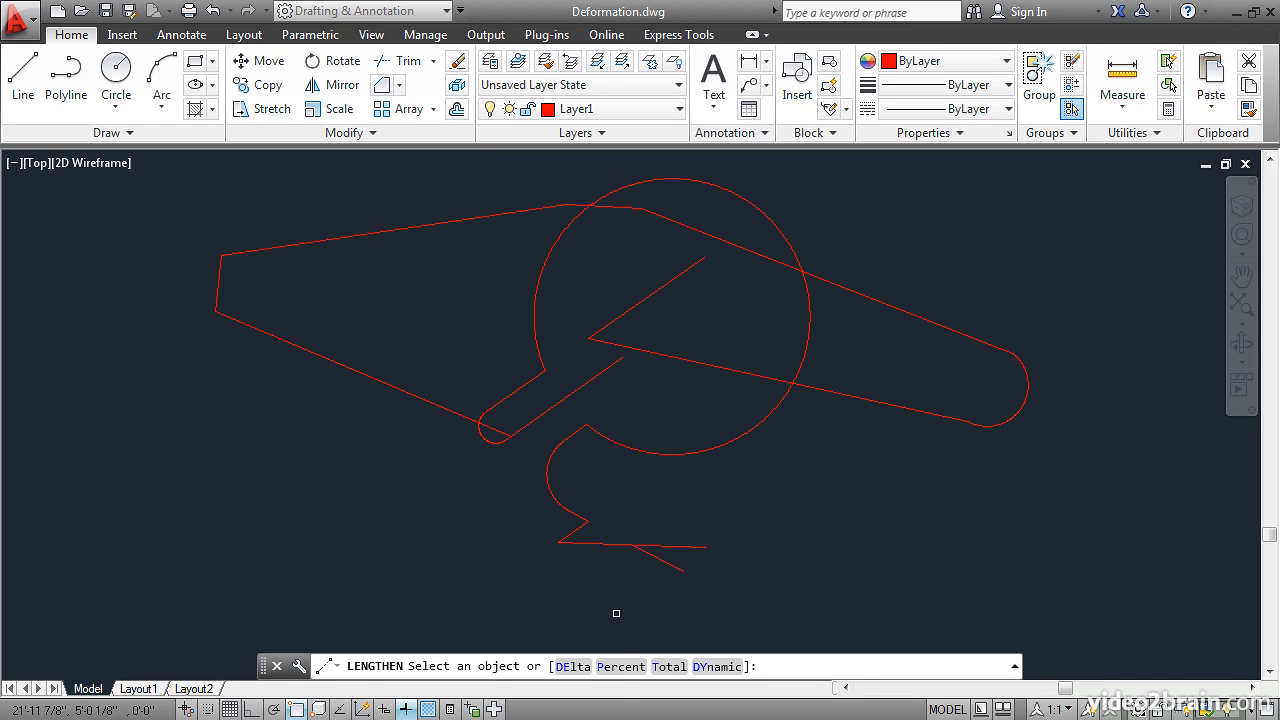
left_click(621, 667)
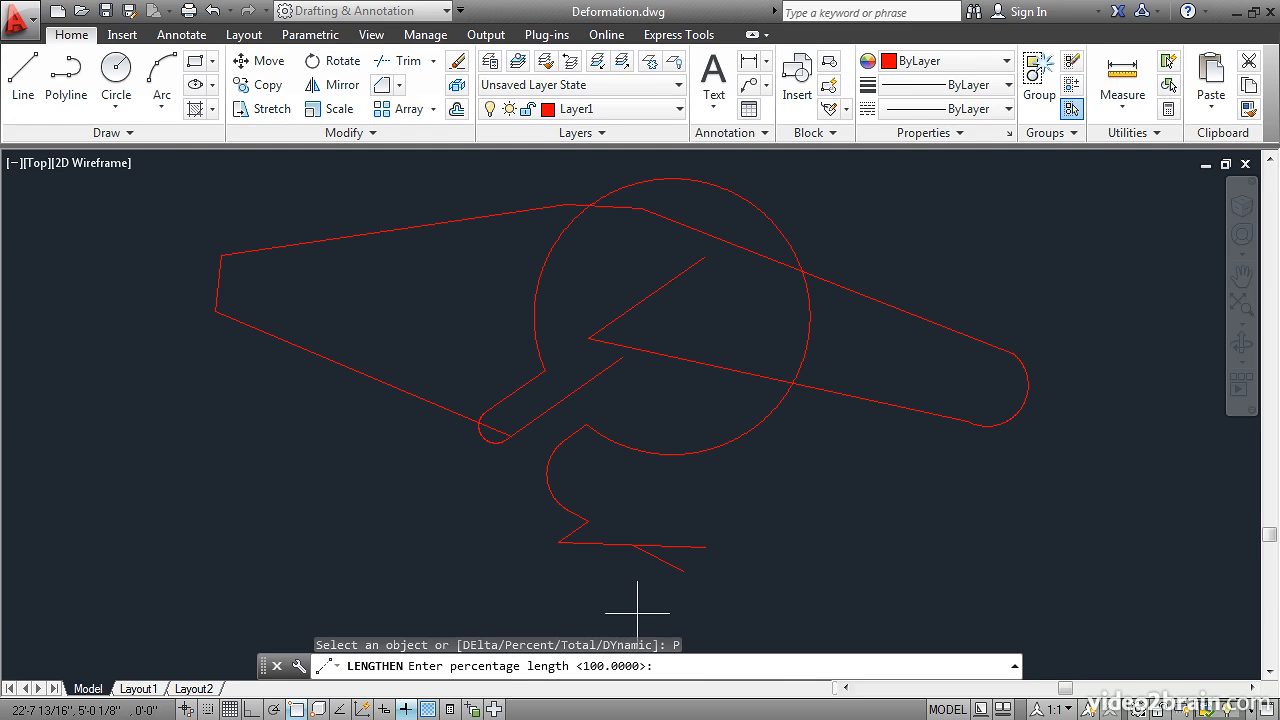
type("150")
key("Return")
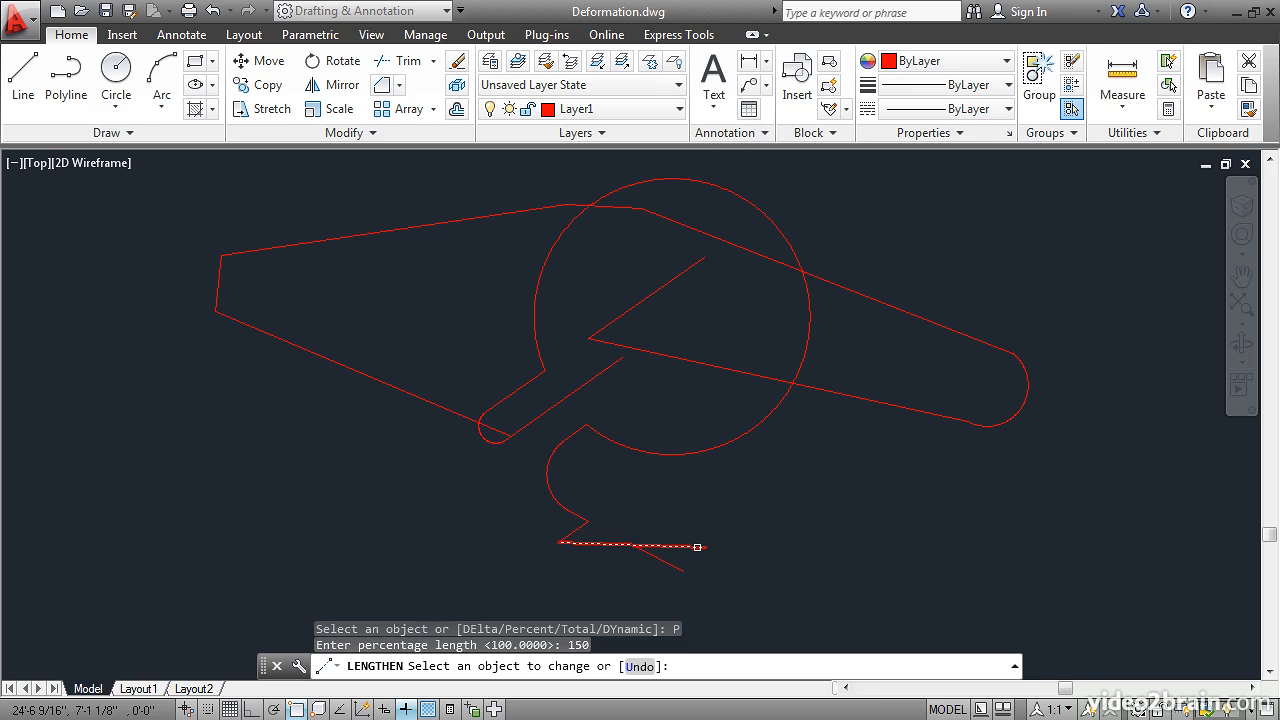
left_click(697, 546)
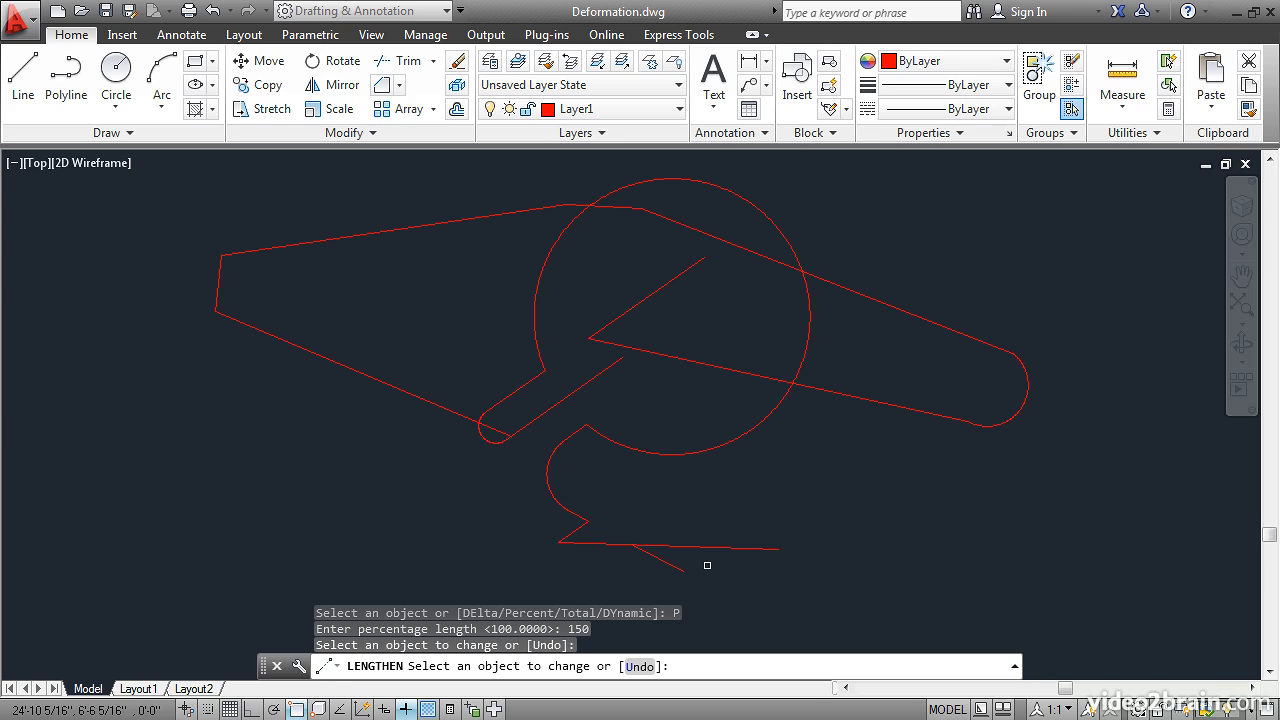
left_click(574, 543)
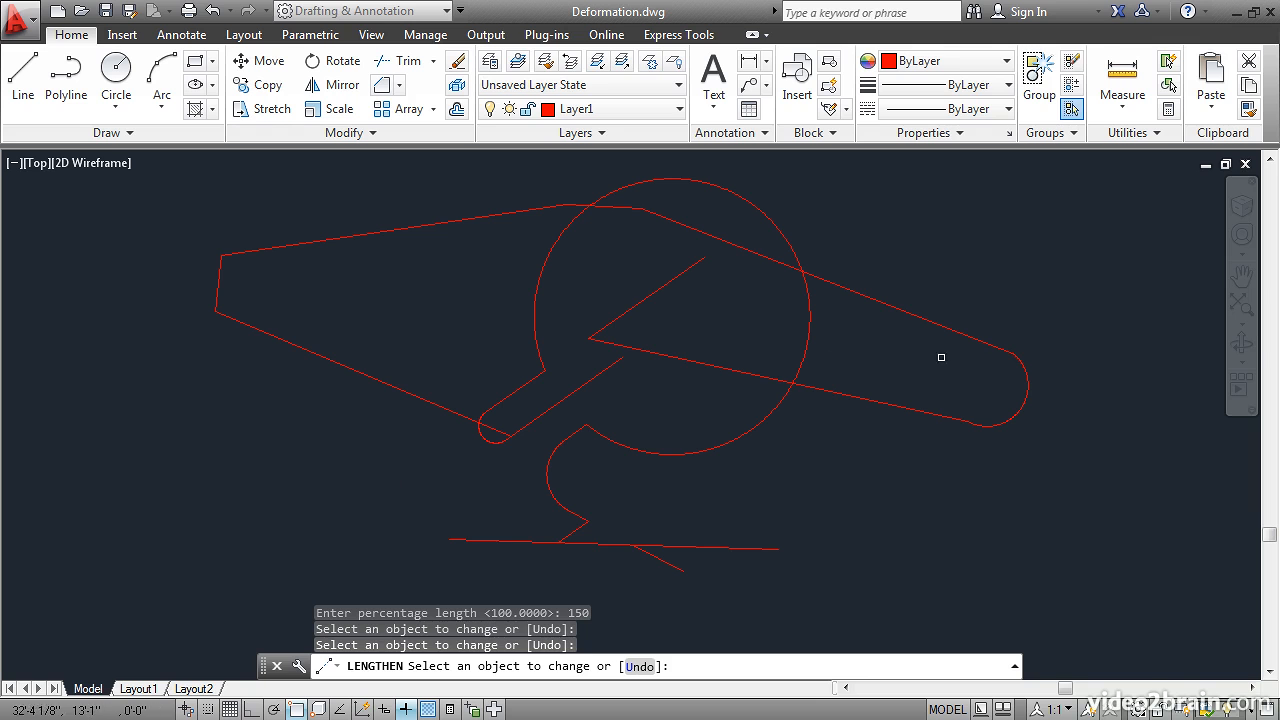
Step: Lengthen the large rounded end's arc at its upper end and the diagonal inside the circle at its upper end by the same percentage
left_click(1018, 361)
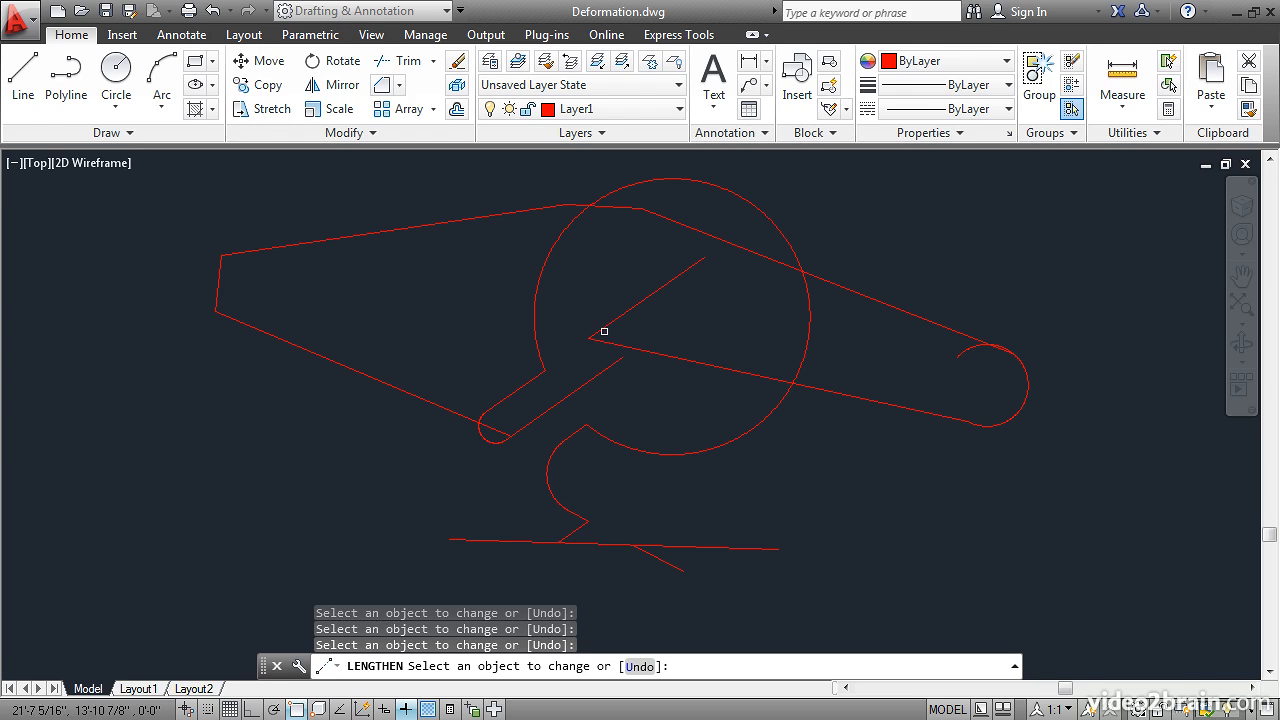
left_click(697, 261)
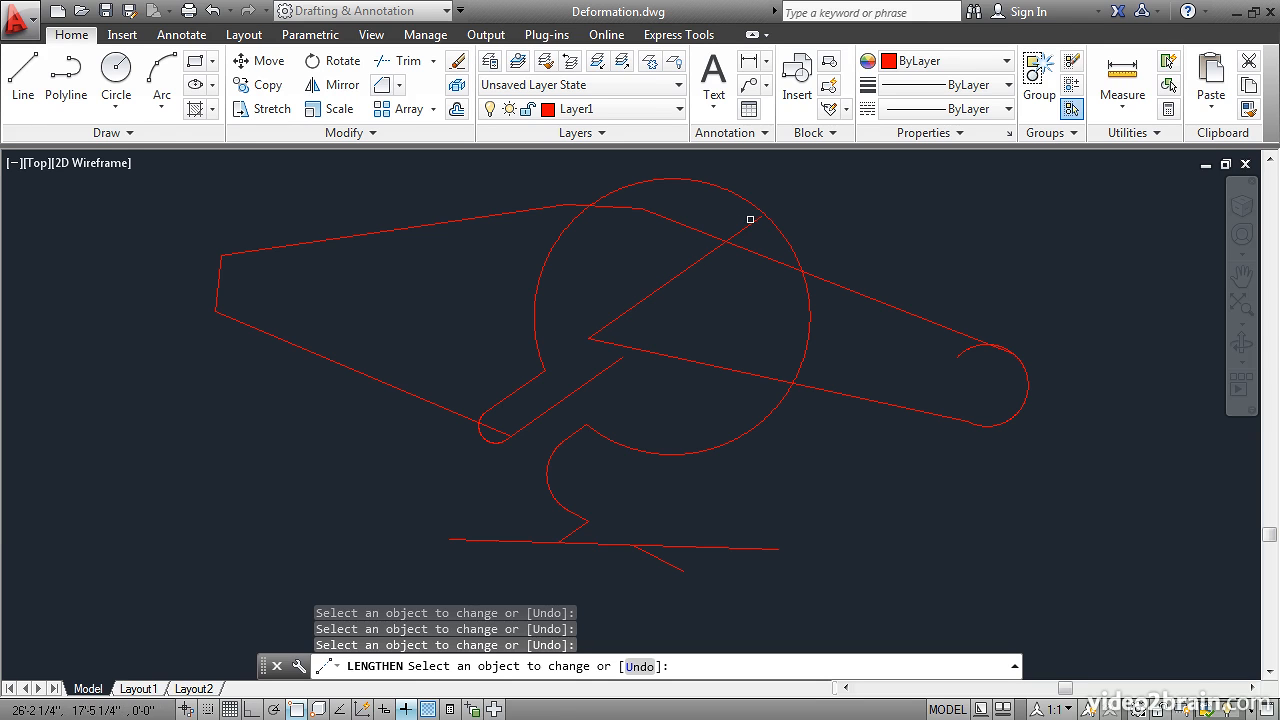